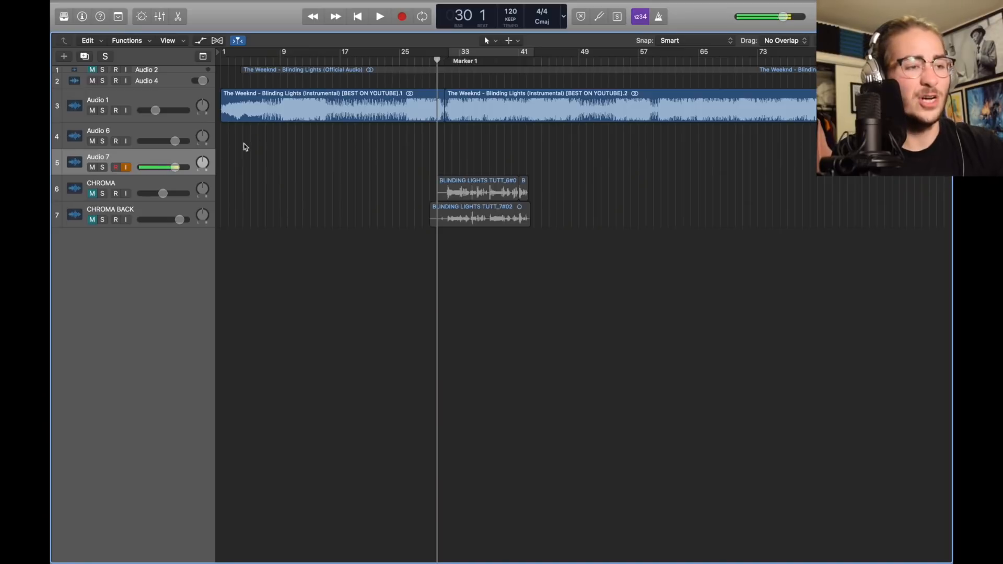
Add an audio track named 'Dry to Lead', show the mixer, and place the track below CHROMA
click(177, 5)
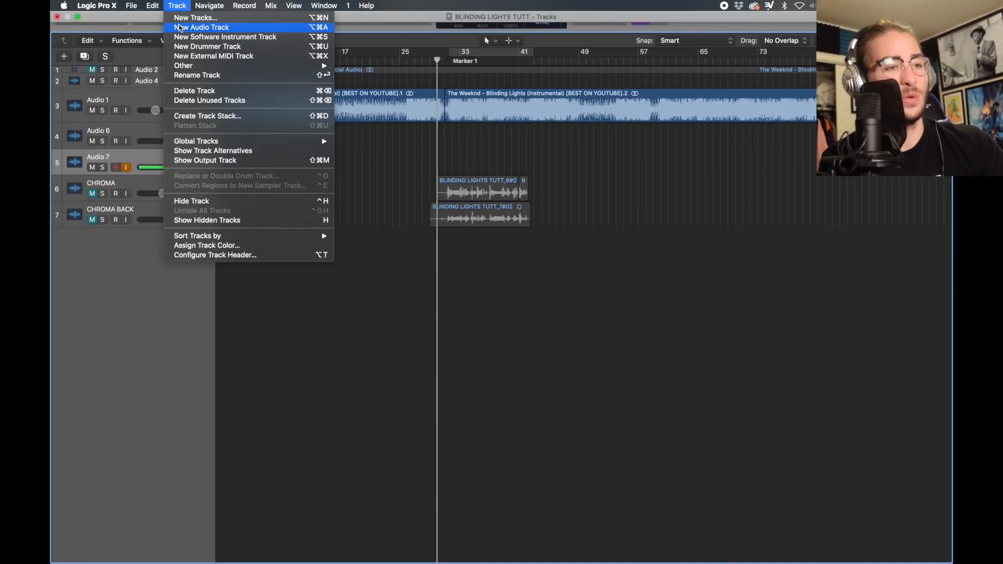
click(181, 27)
double_click(124, 186)
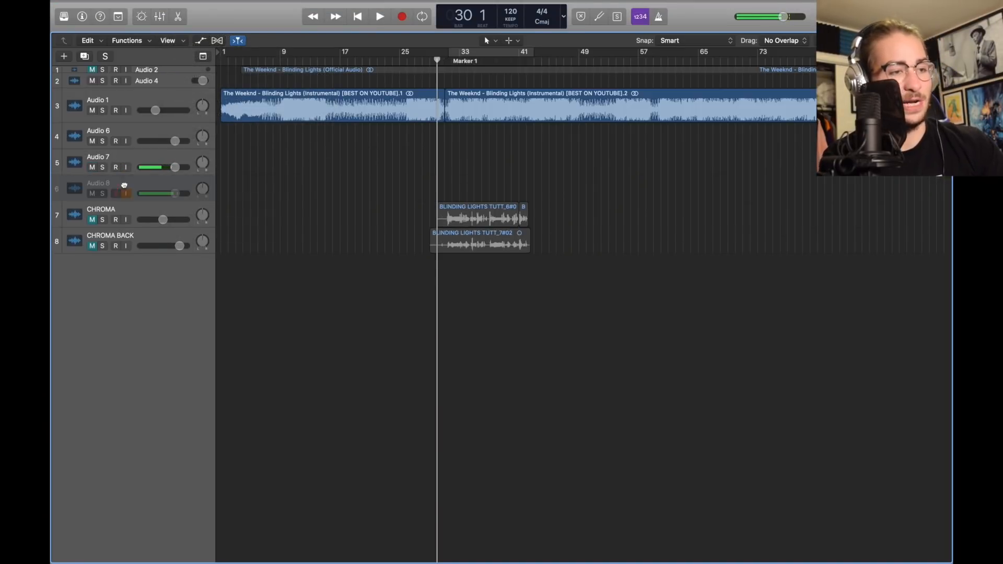
text(Dry to Lead)
key(Return)
key(x)
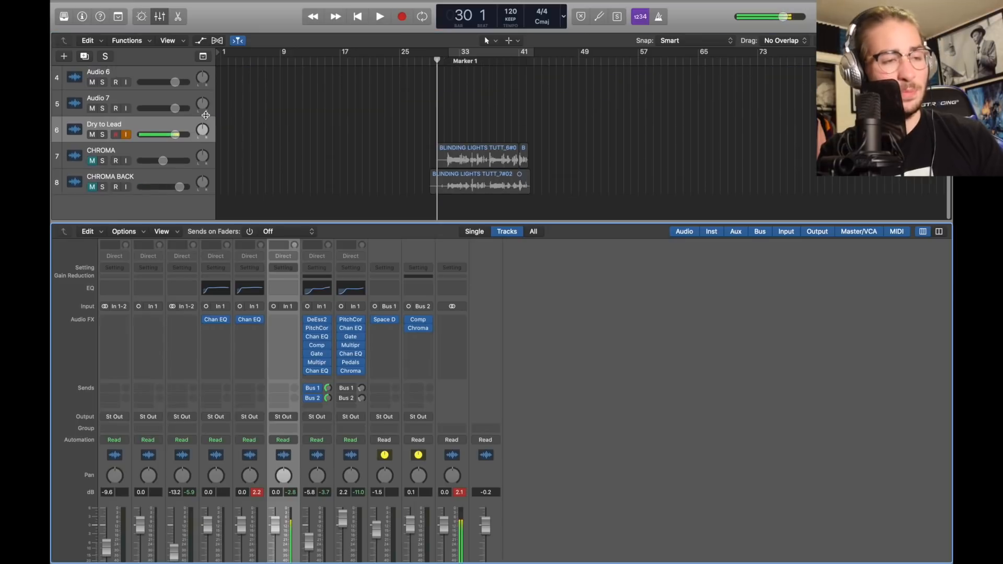
drag(164, 128, 167, 164)
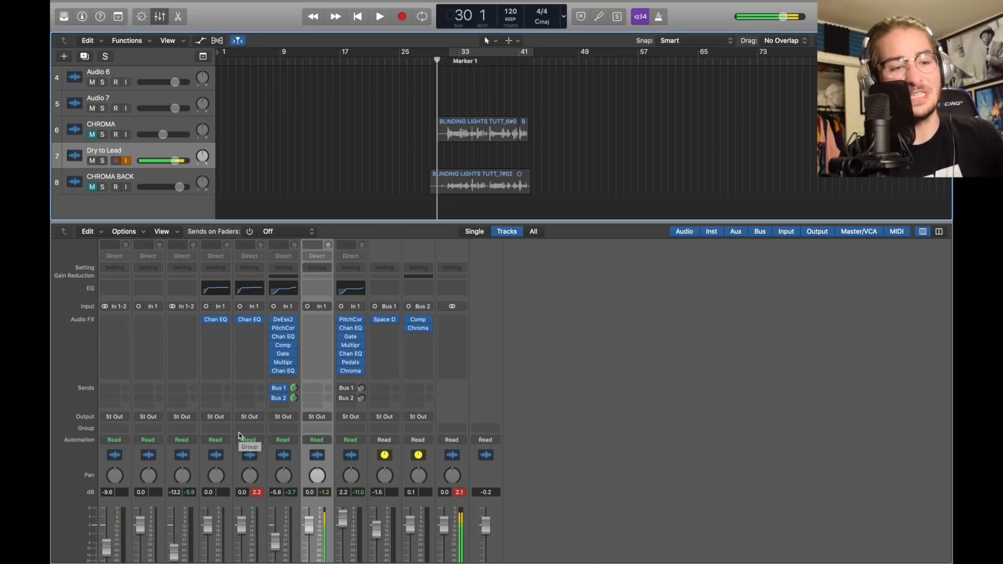
Insert a mono DeEsser 2 on the Dry to Lead channel
click(317, 319)
mouse_move(387, 441)
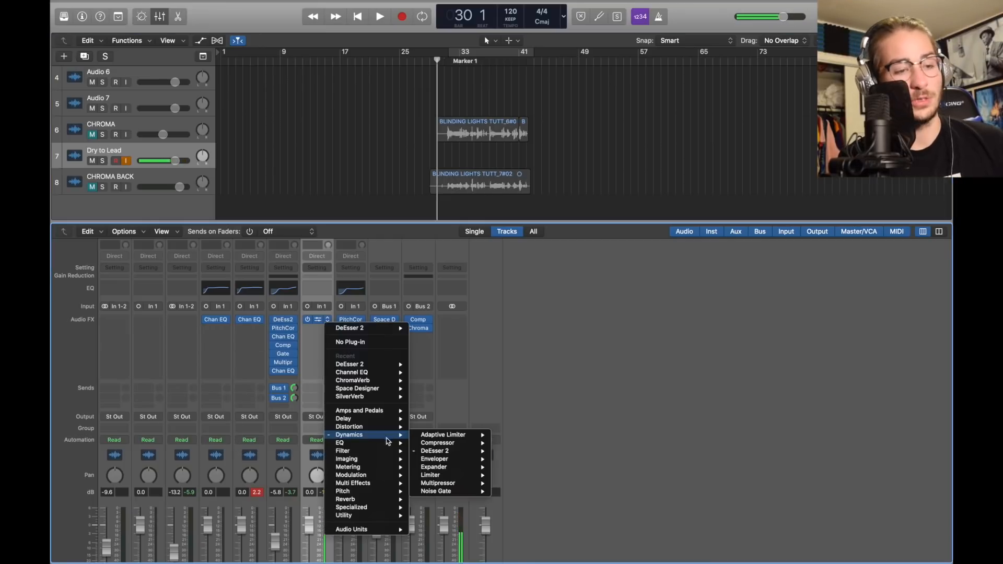
mouse_move(439, 450)
click(504, 450)
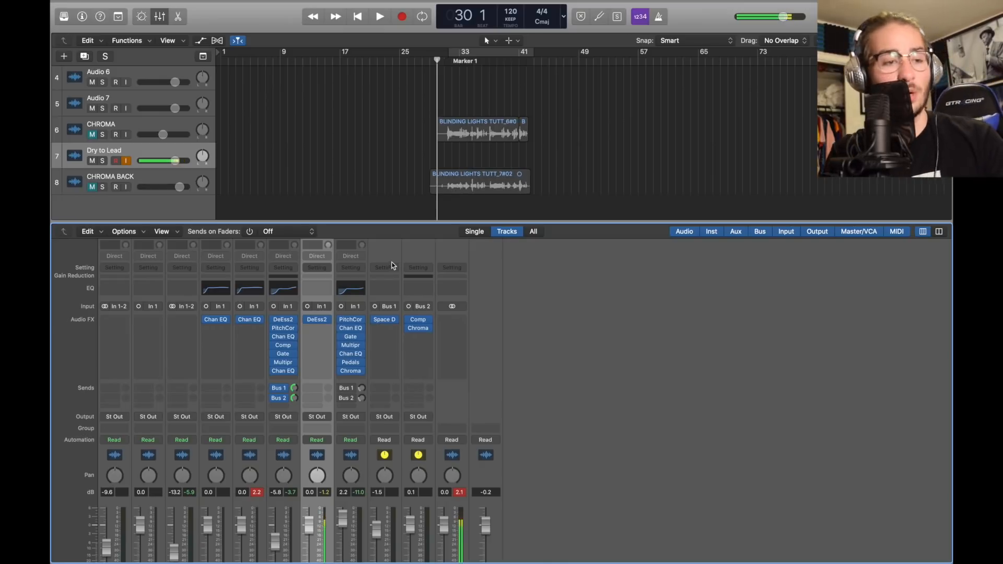
Toggle the DeEsser 2 off and back on to compare the vocal
click(320, 323)
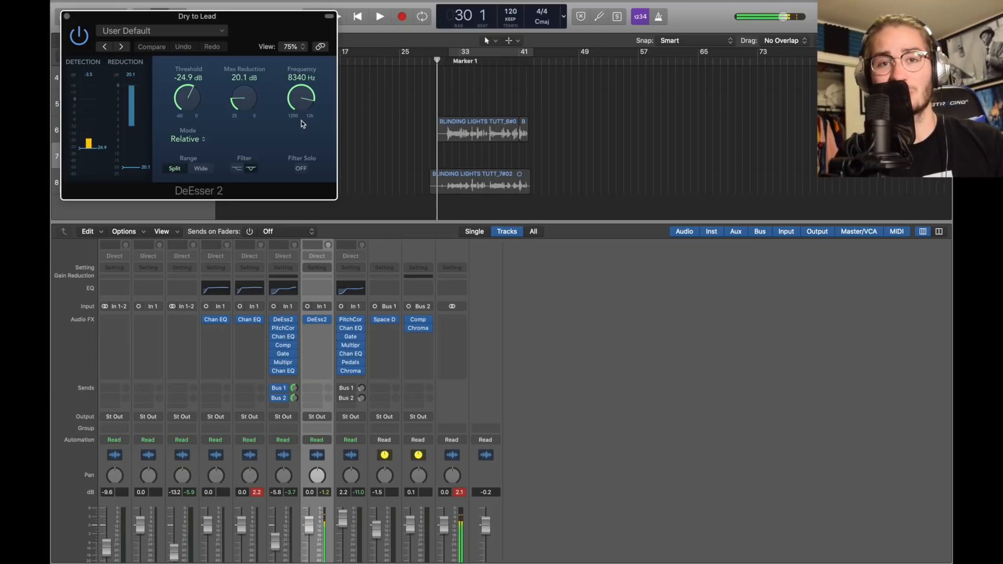
click(80, 37)
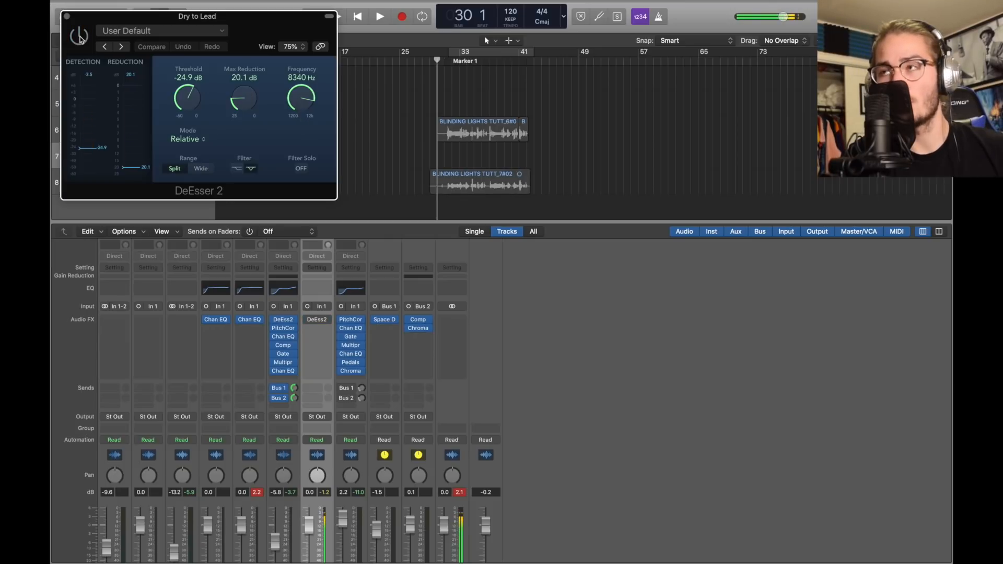
click(80, 37)
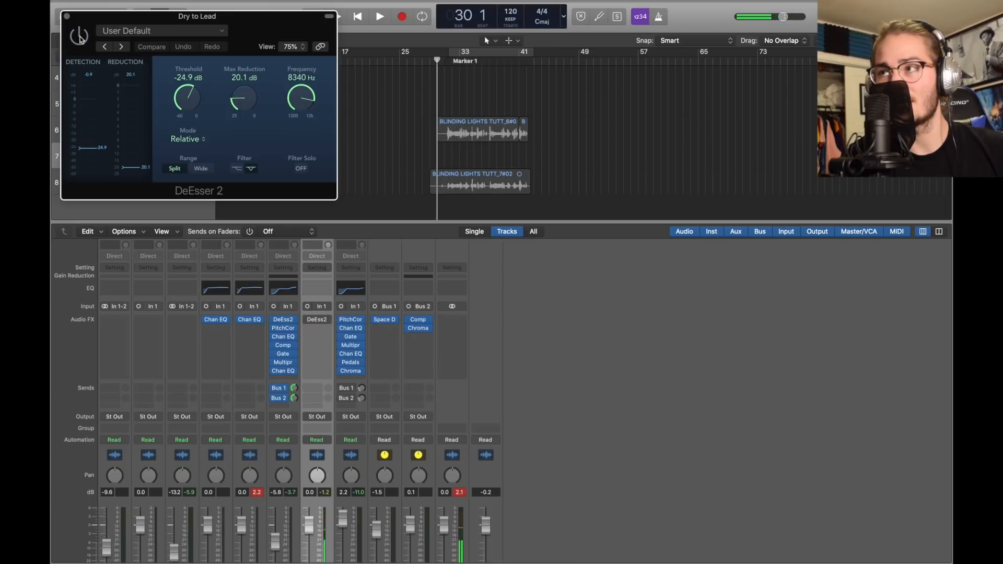
click(80, 36)
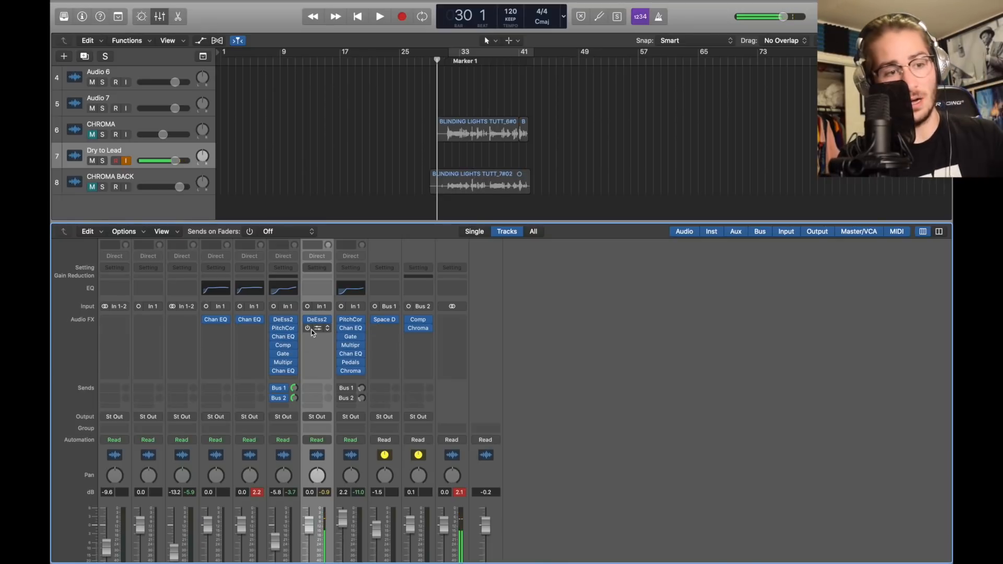
Insert a mono Pitch Correction on Dry to Lead with root G and natural minor scale
click(327, 328)
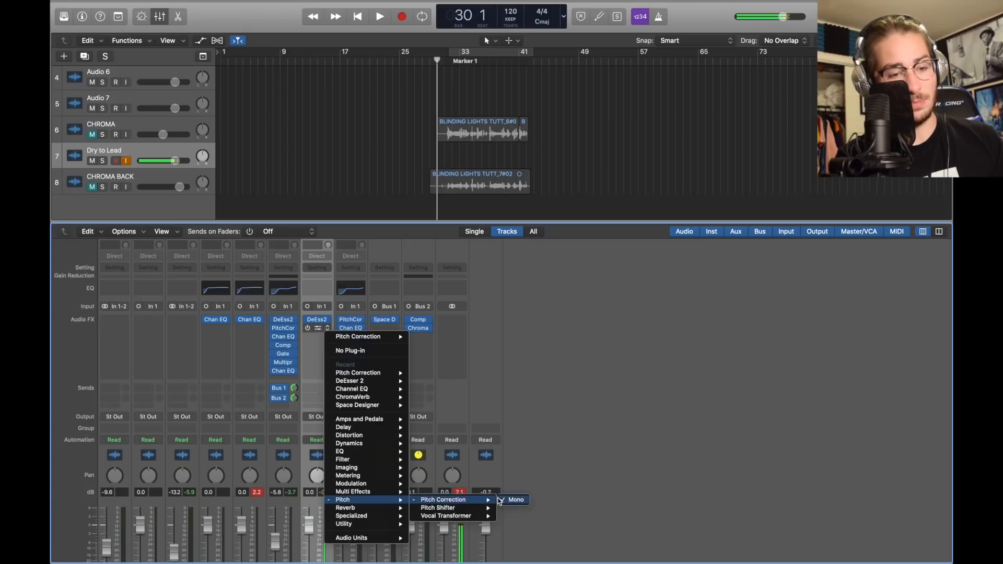
click(552, 441)
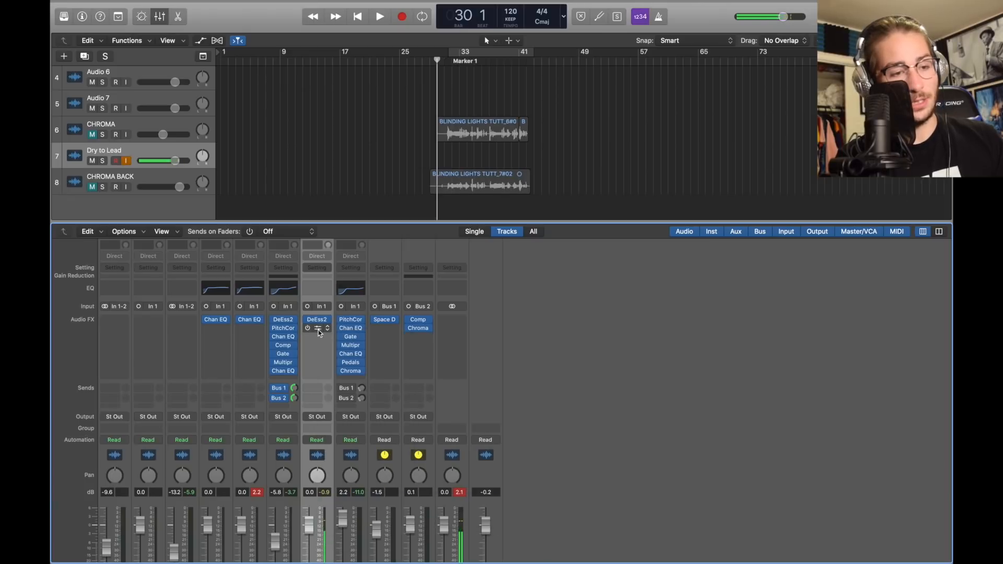
click(318, 331)
click(83, 43)
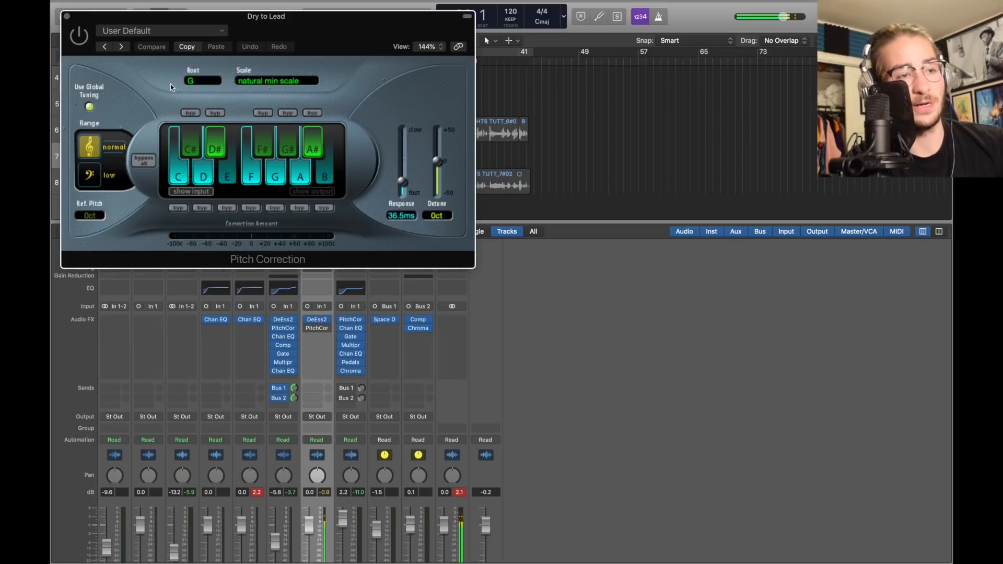
click(242, 82)
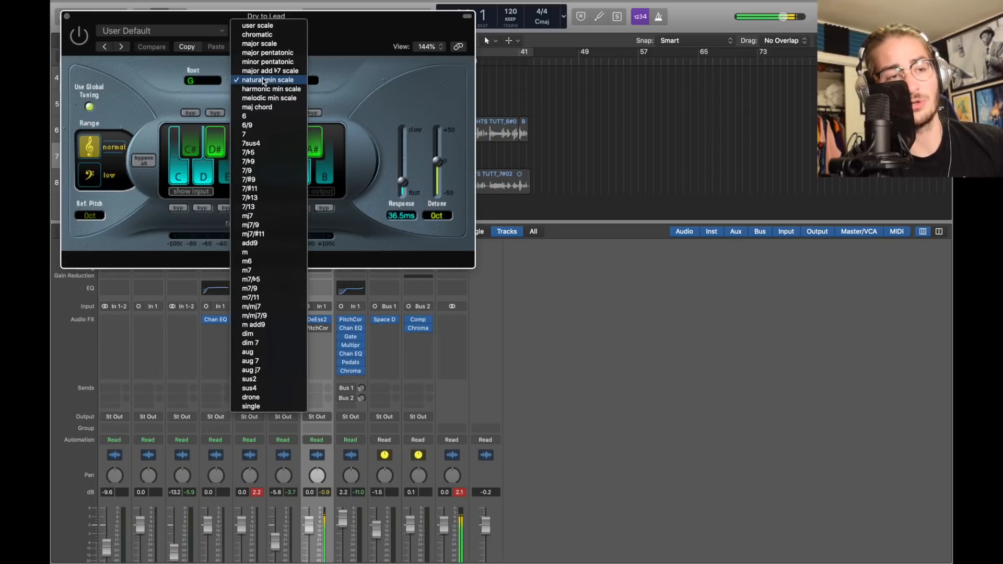
click(337, 64)
click(202, 80)
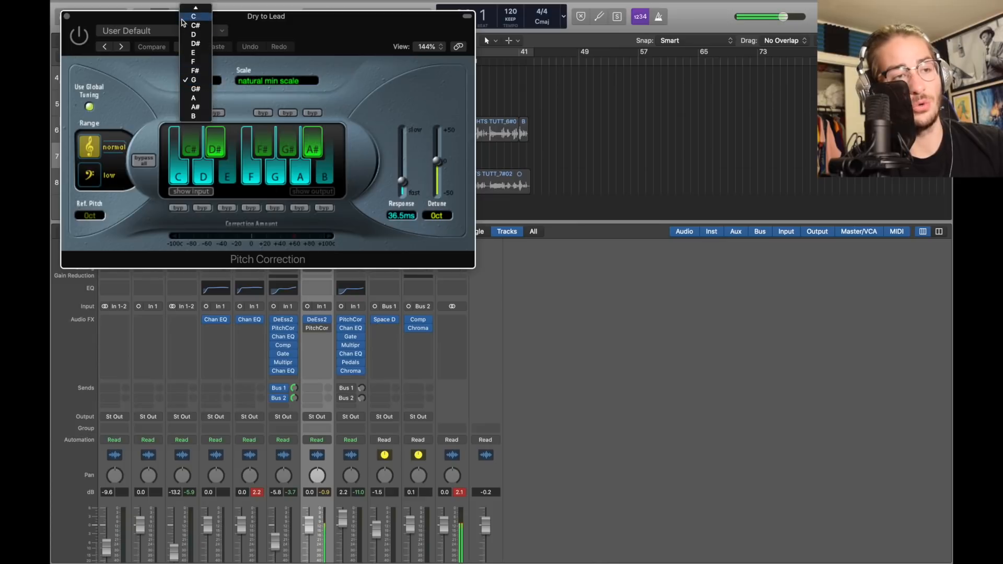
click(387, 64)
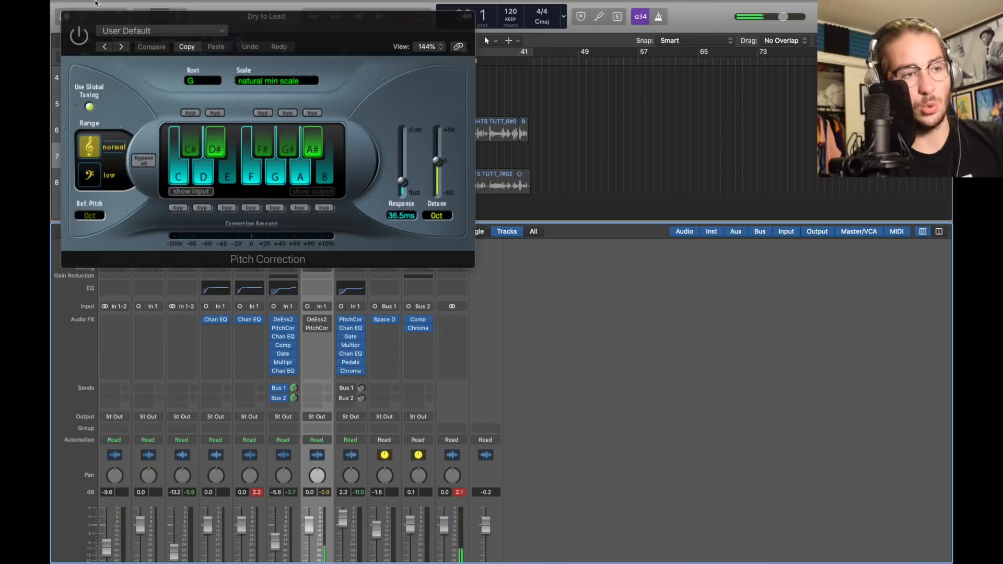
click(66, 16)
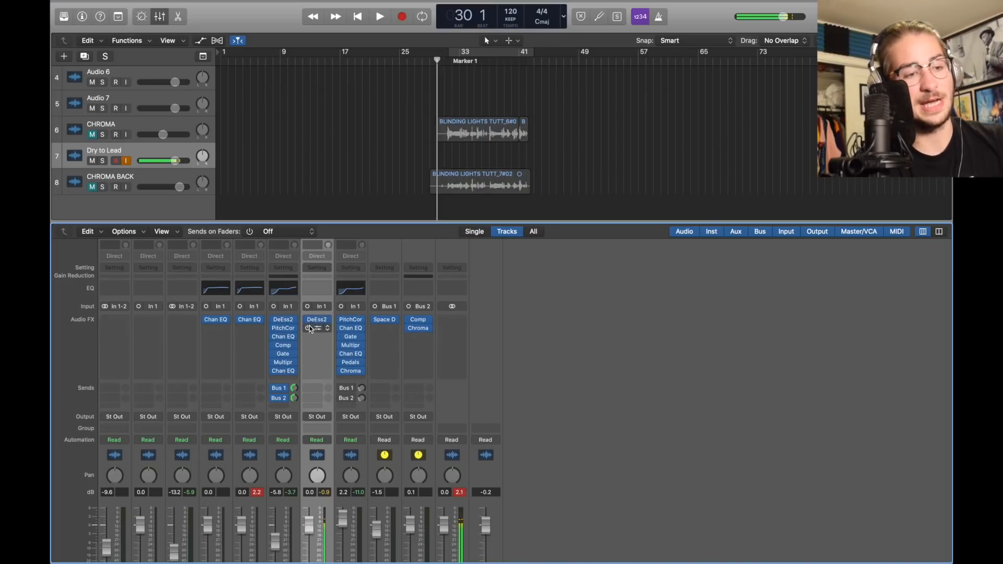
Hide the mixer and play the section from Marker 1
right_click(309, 329)
click(307, 329)
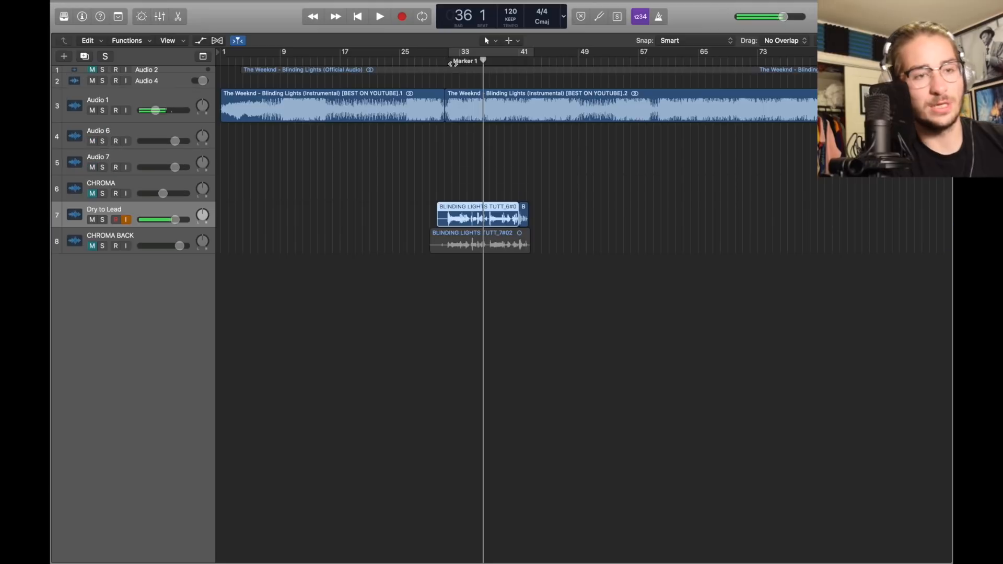
click(444, 62)
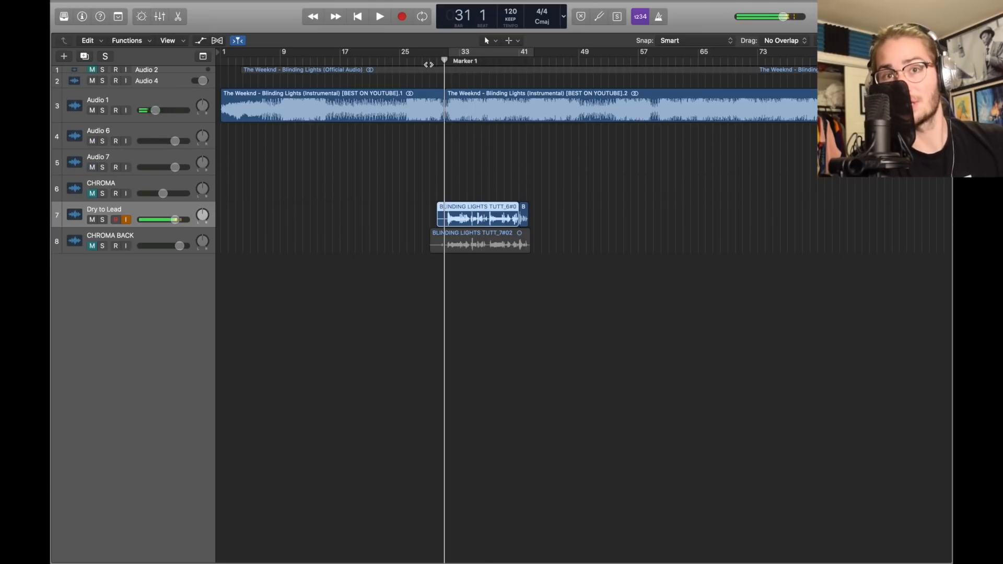
key(space)
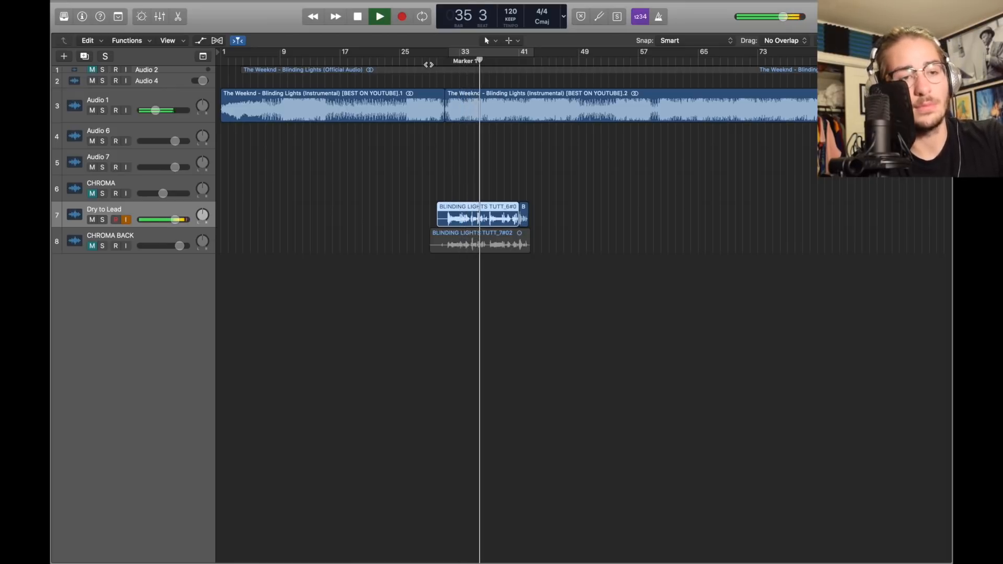
key(space)
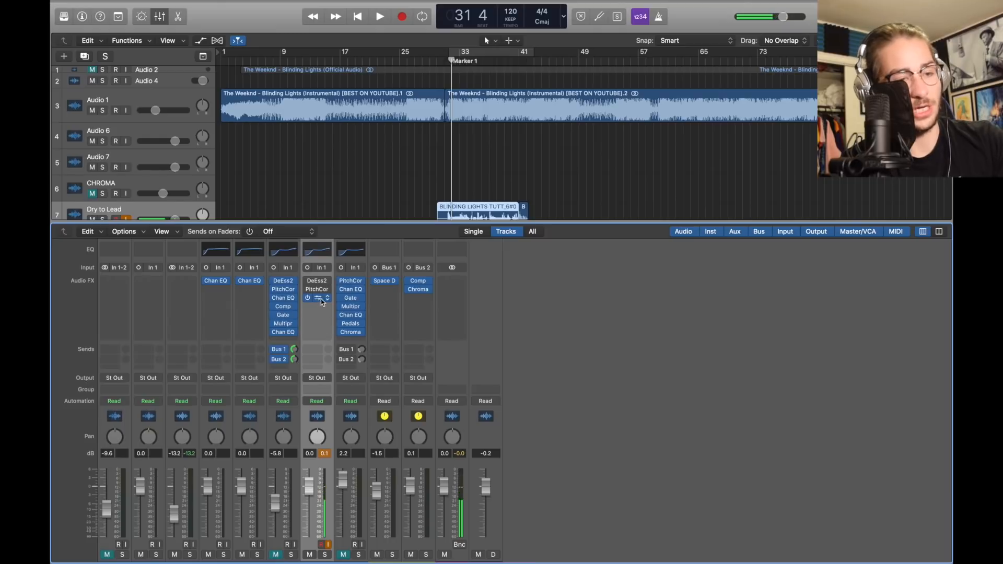
Insert a mono Channel EQ on Dry to Lead
click(324, 298)
mouse_move(365, 421)
mouse_move(431, 424)
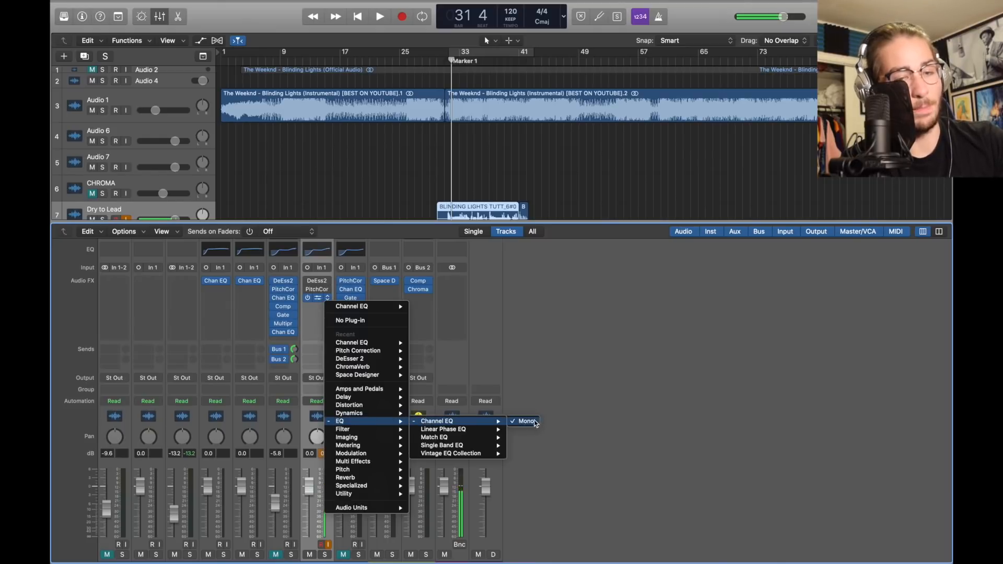
click(535, 422)
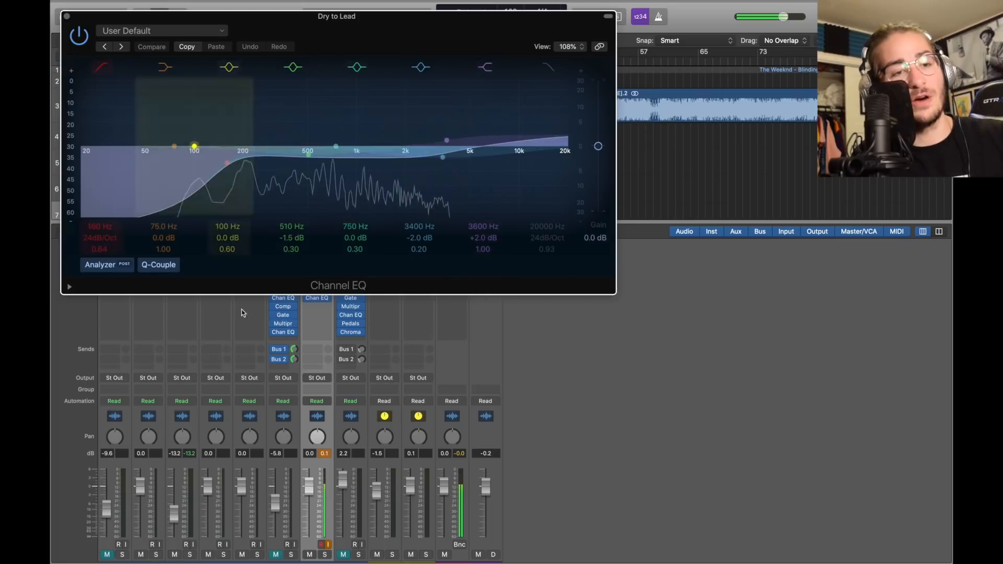
Set a 160 Hz low cut on the Channel EQ and listen back
click(100, 237)
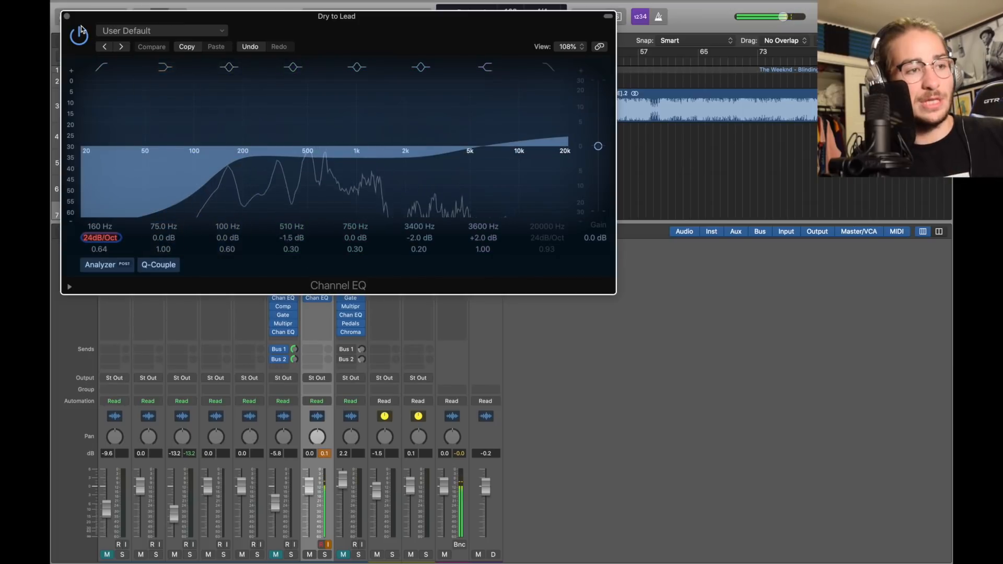
click(66, 16)
scroll(382, 153, down, 2)
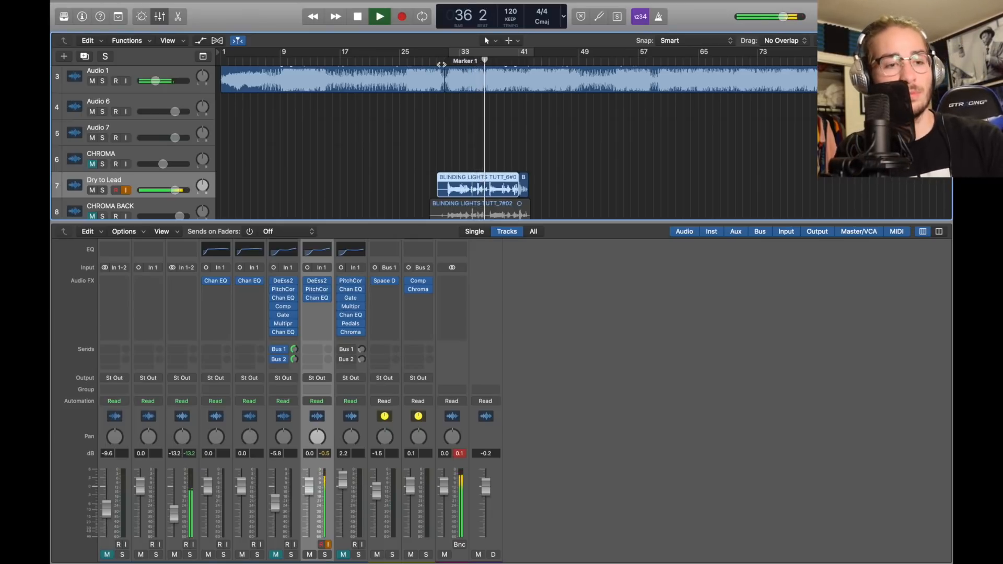
key(space)
mouse_move(308, 302)
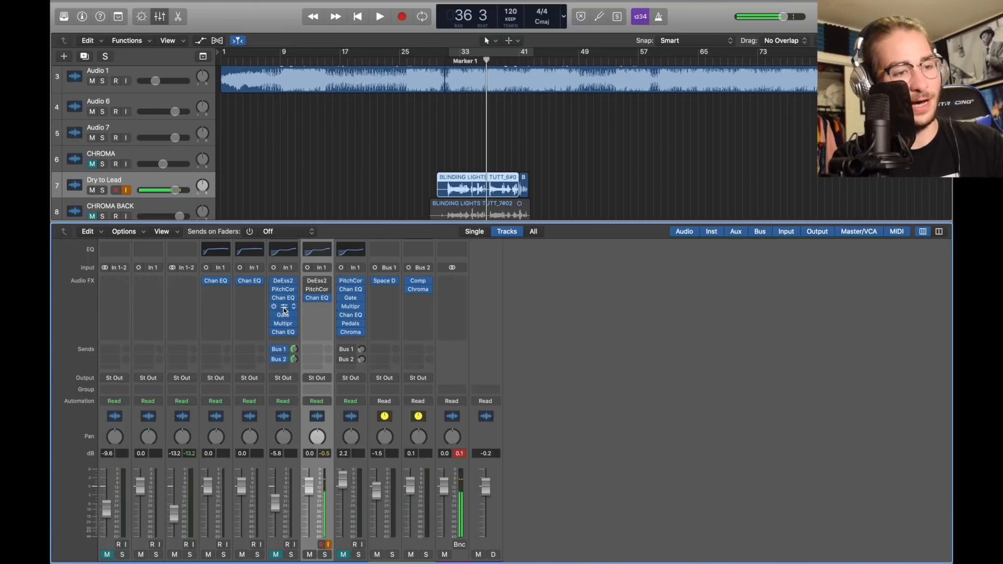
Add the neighbouring vocal channel's compressor to Dry to Lead as a mono Compressor insert
drag(284, 311, 317, 310)
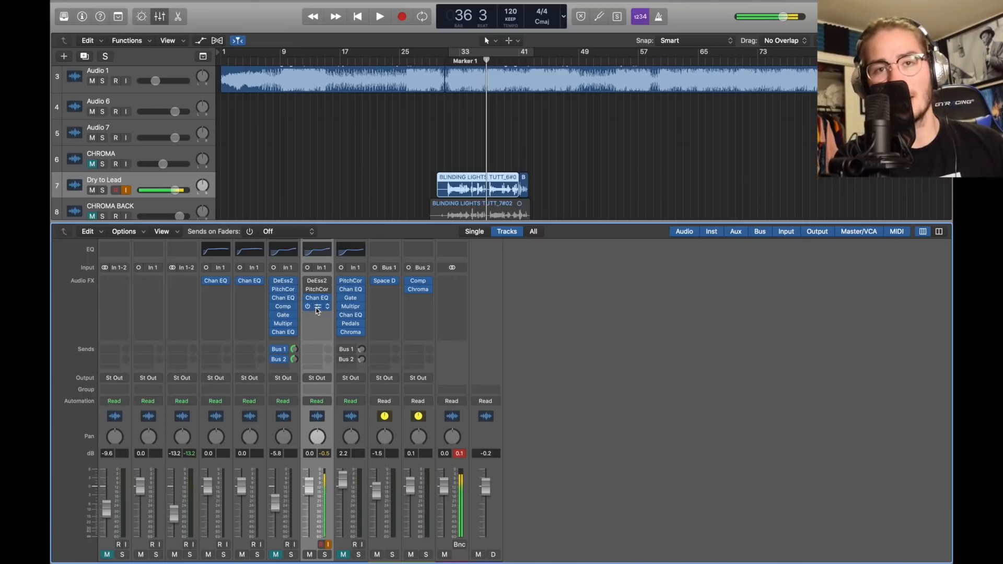
click(327, 308)
mouse_move(361, 421)
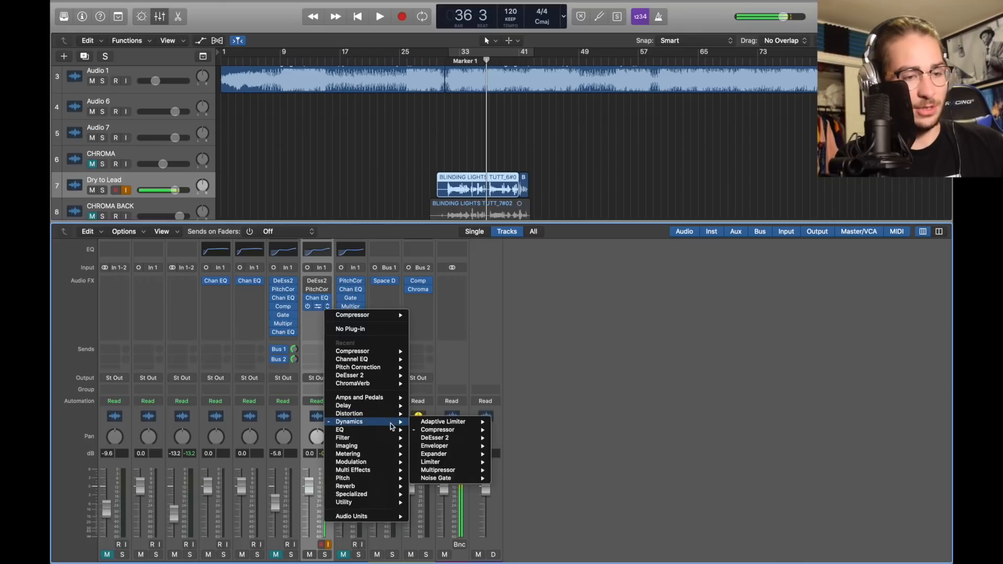
mouse_move(444, 430)
click(519, 429)
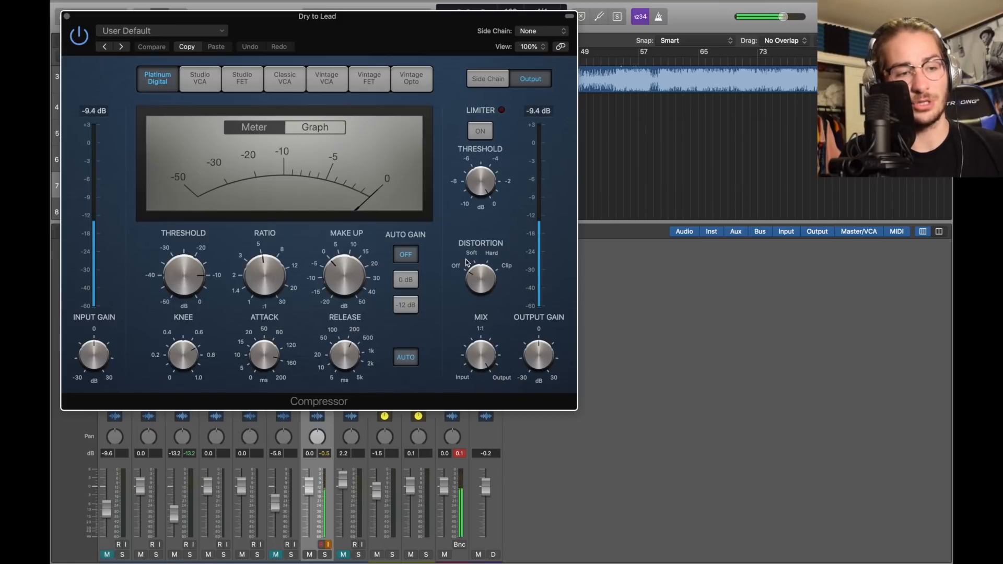
mouse_move(264, 283)
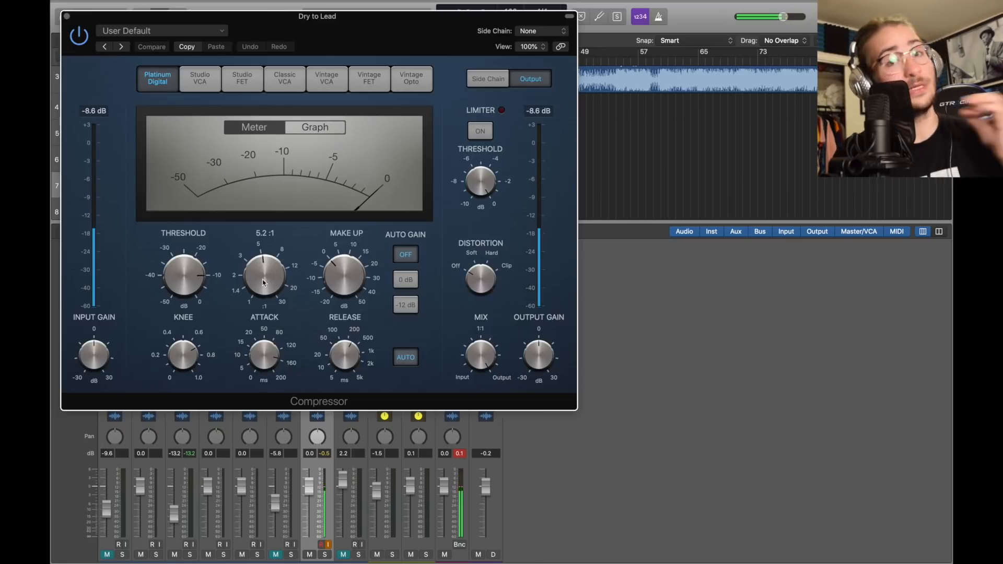
mouse_move(179, 285)
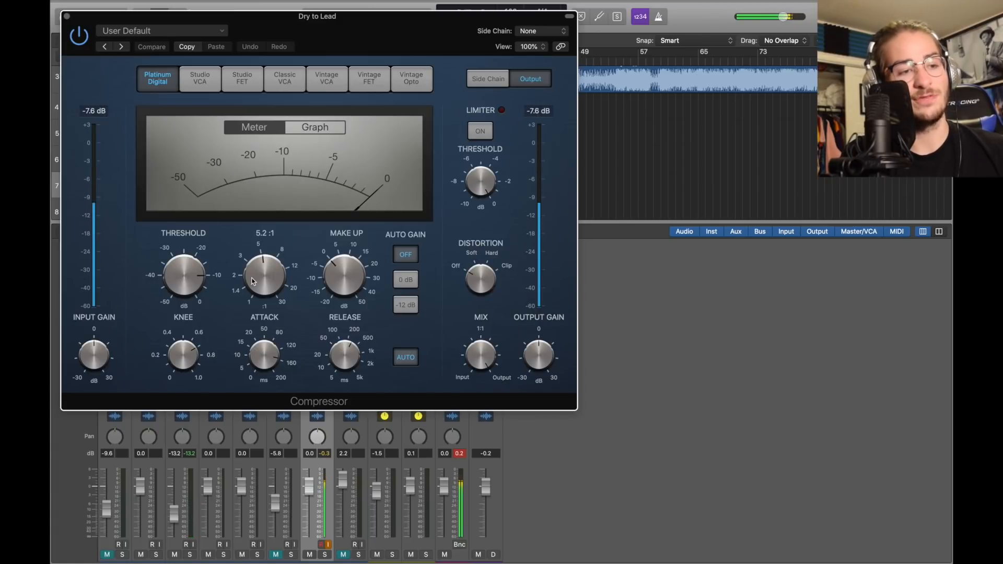
mouse_move(259, 364)
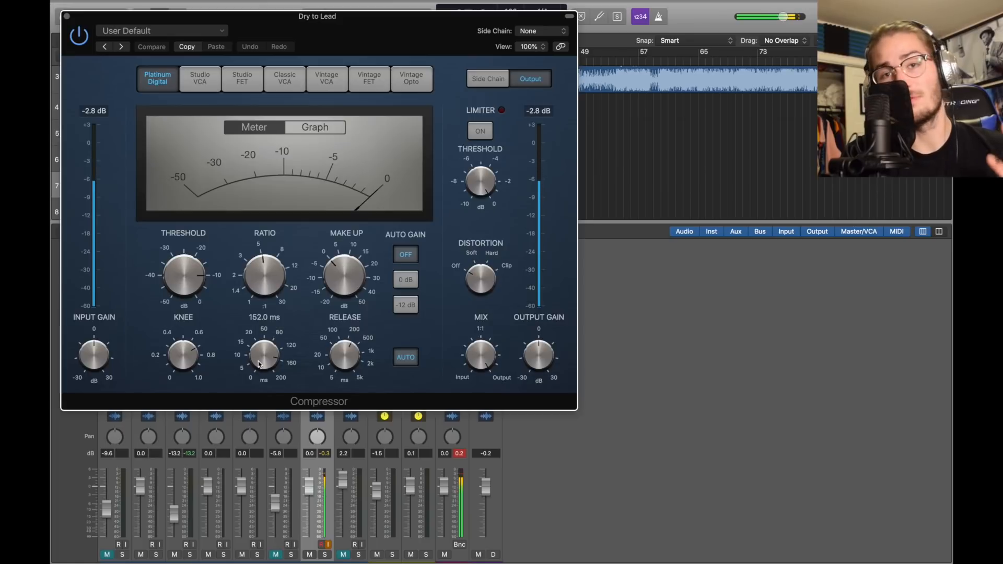
mouse_move(348, 358)
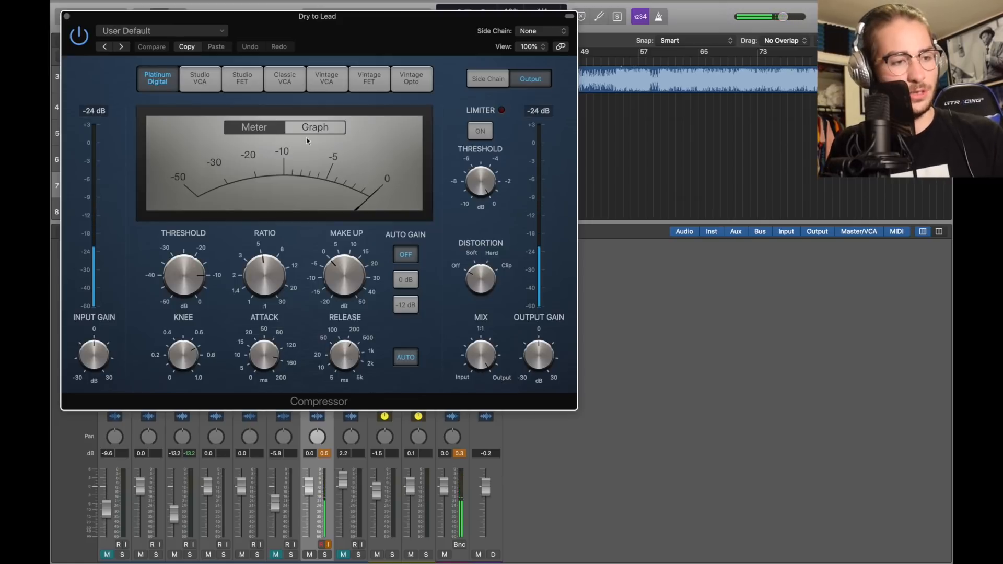
Lower the compressor threshold to -10.0 dB, comparing the graph and meter views
drag(400, 45, 535, 240)
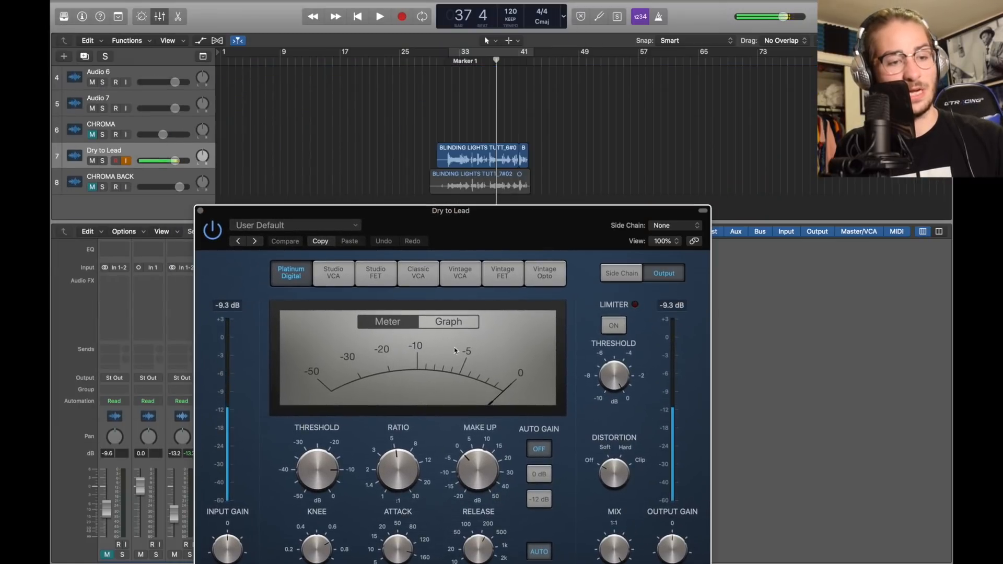
click(442, 326)
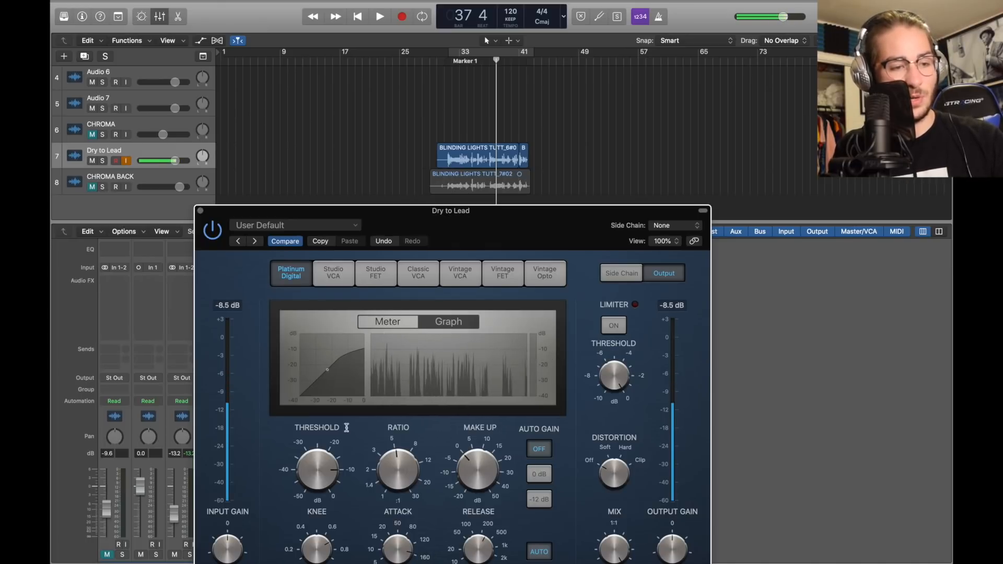
drag(319, 459, 324, 461)
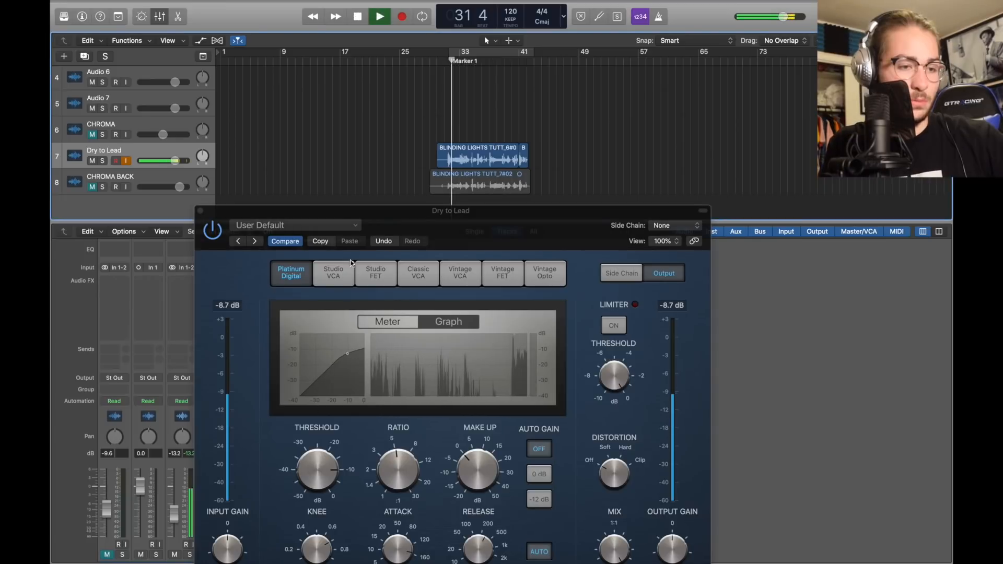
click(383, 323)
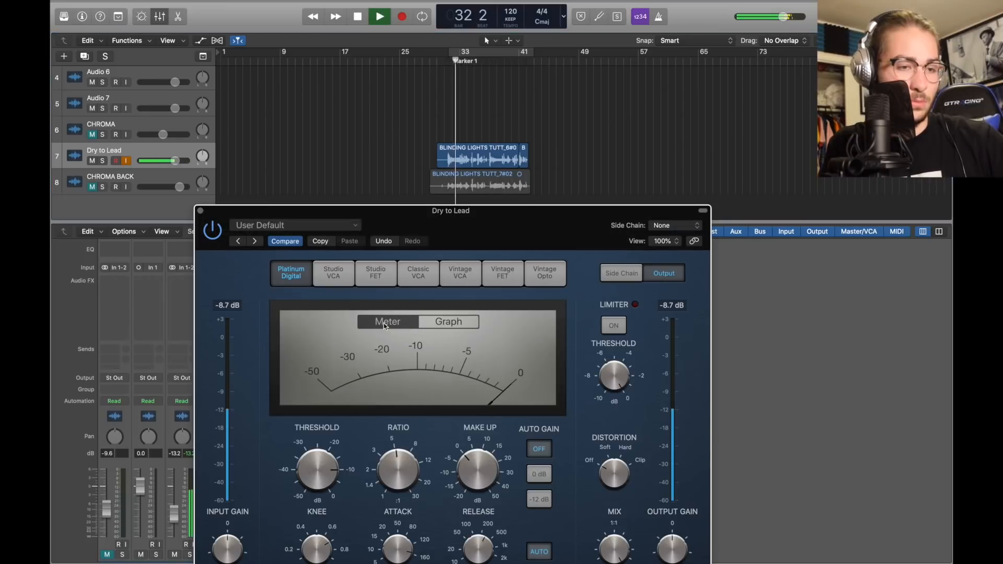
click(448, 321)
click(387, 321)
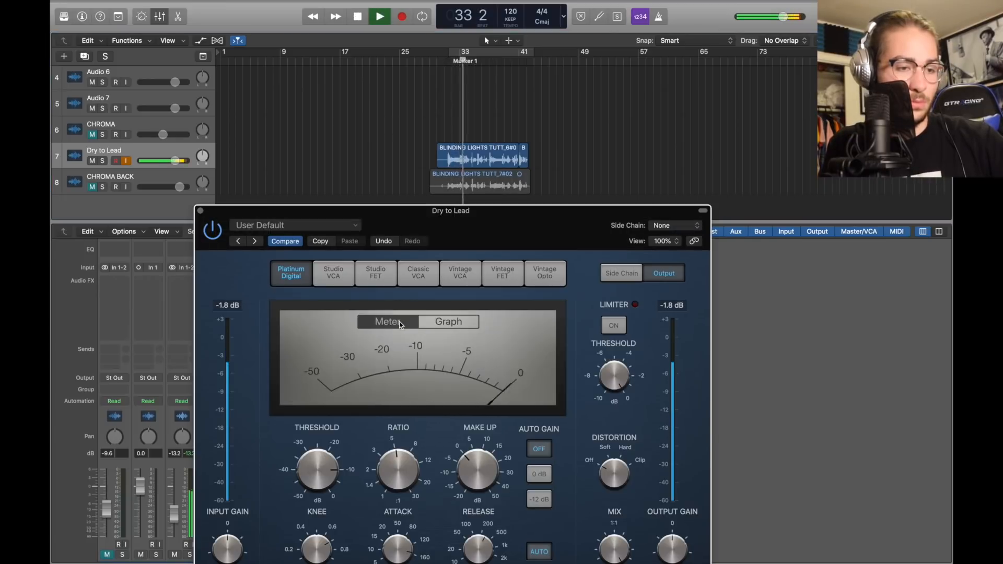
drag(538, 232, 697, 86)
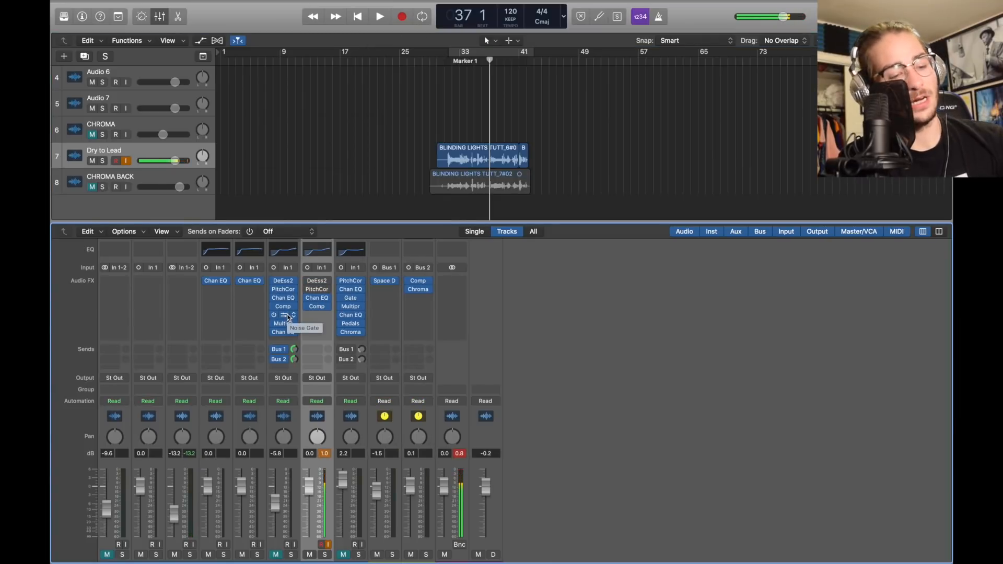
Copy the Noise Gate onto Dry to Lead and set its threshold around -37 dB
drag(287, 316, 315, 315)
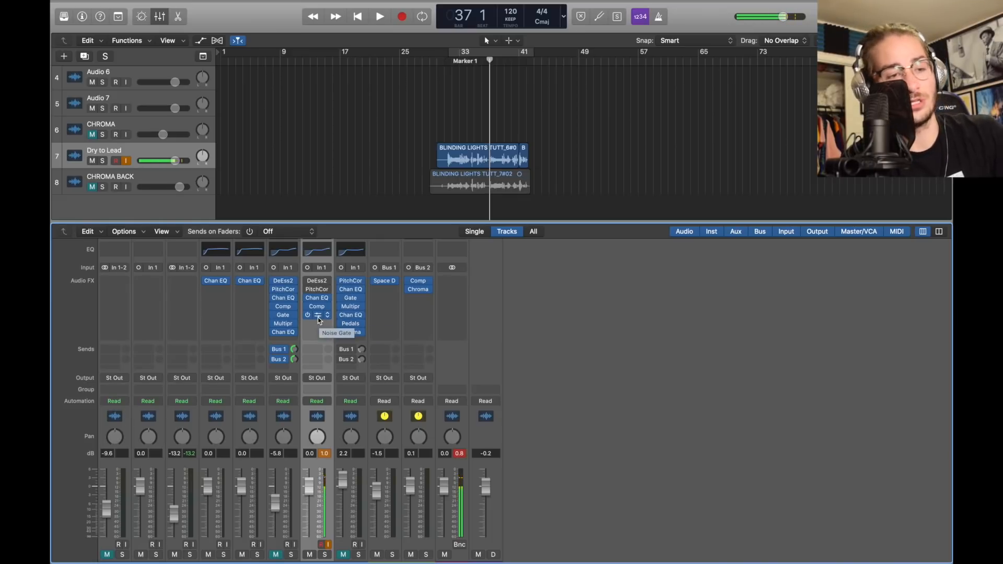
click(327, 319)
mouse_move(365, 456)
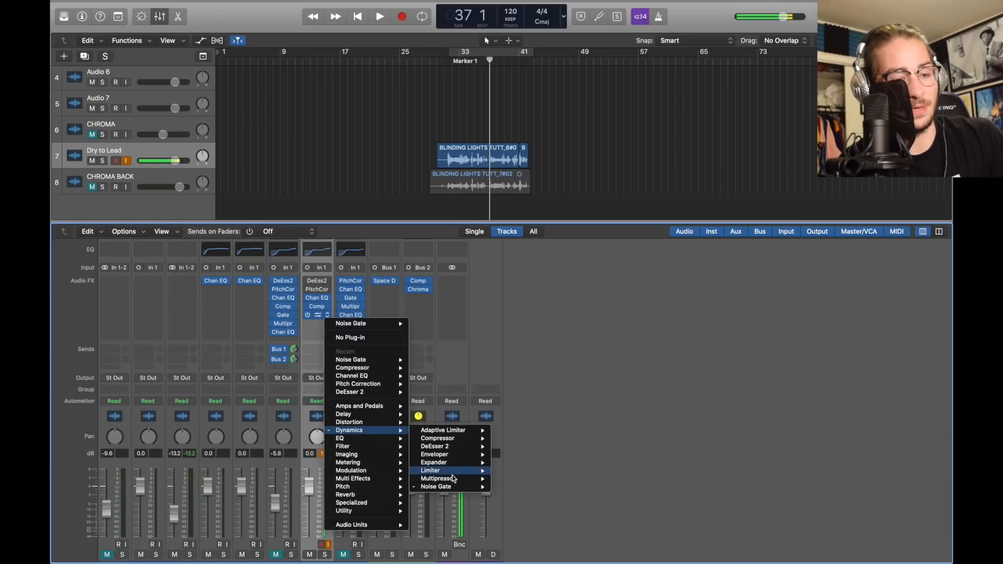
mouse_move(459, 484)
click(504, 486)
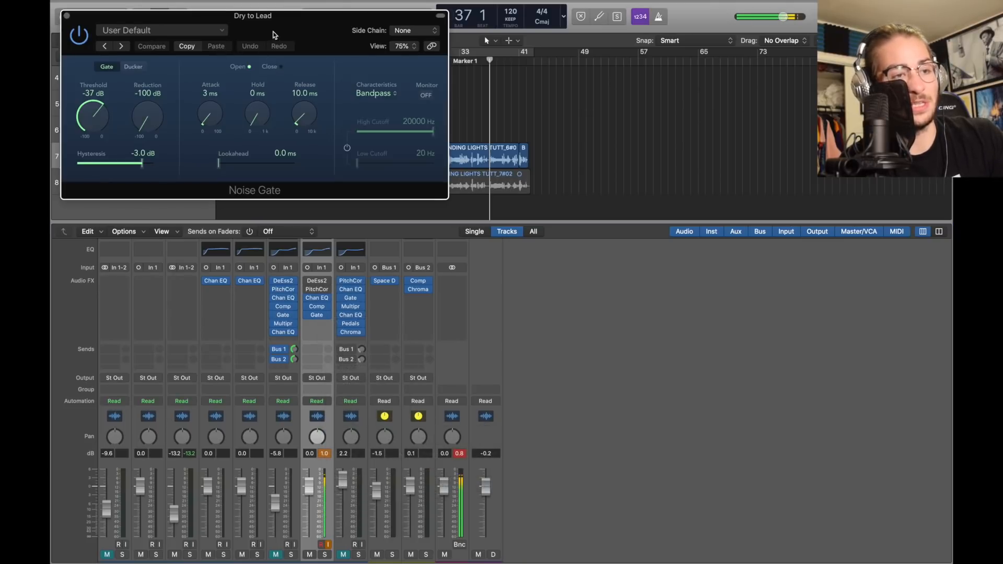
drag(273, 32, 578, 186)
click(386, 186)
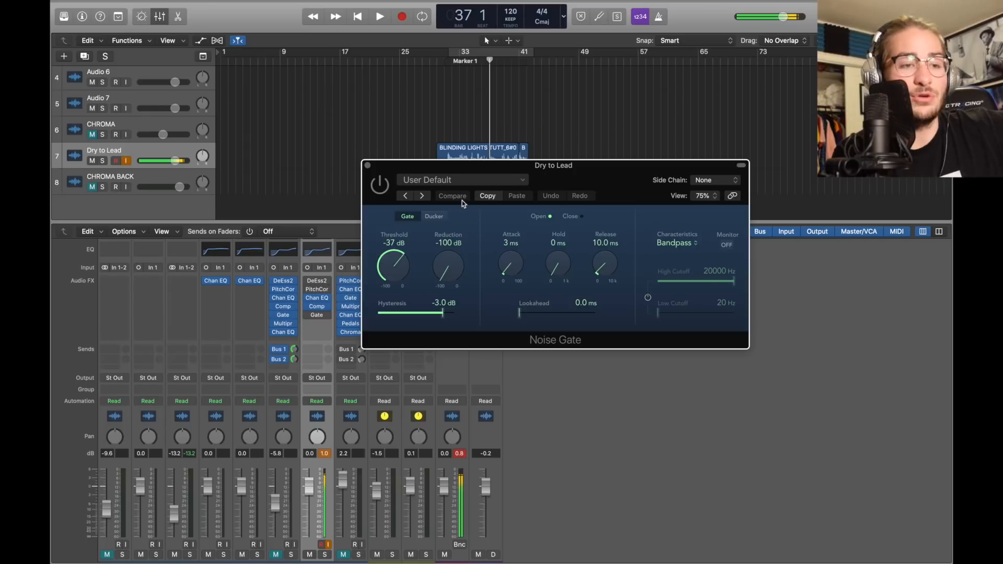
click(398, 260)
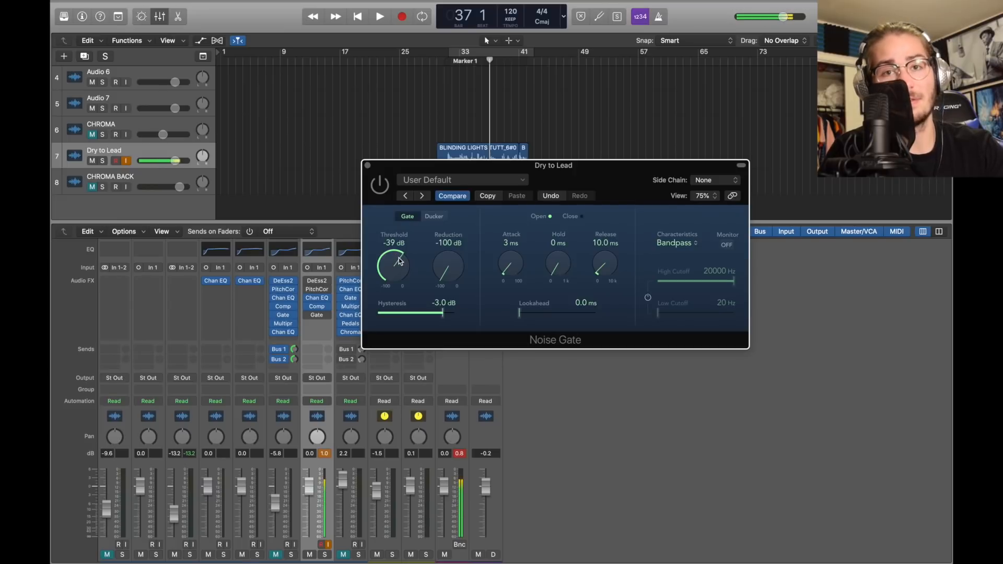
mouse_move(399, 260)
mouse_down()
mouse_move(391, 250)
mouse_move(397, 270)
mouse_up()
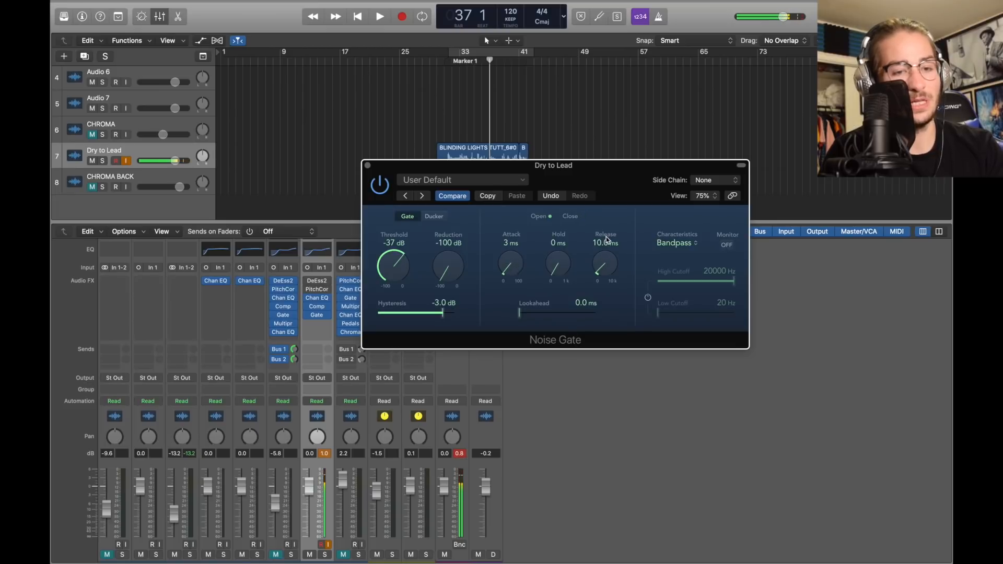
Play the gated vocal from around bar 31, then copy the Multipressor below the gate
click(367, 166)
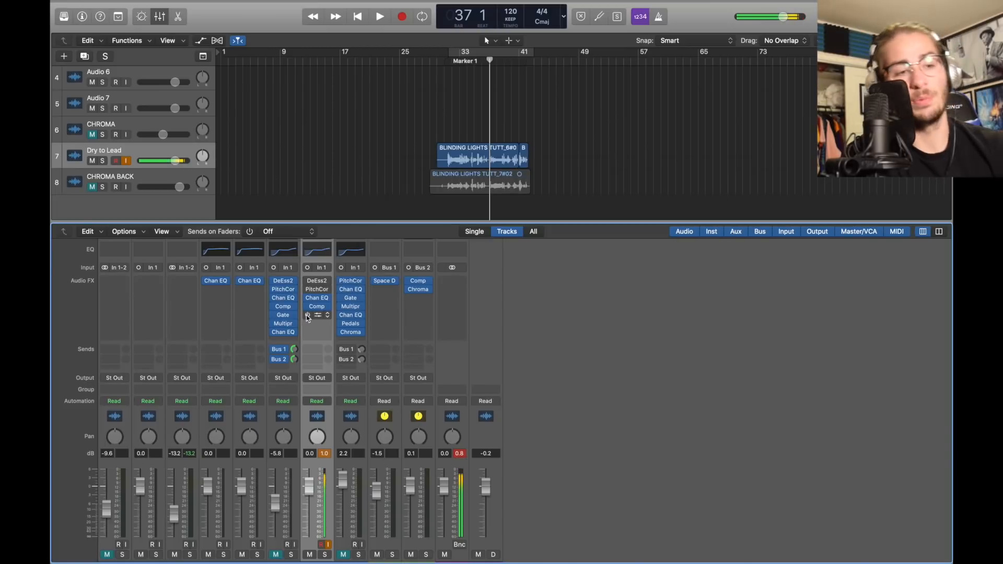
double_click(439, 61)
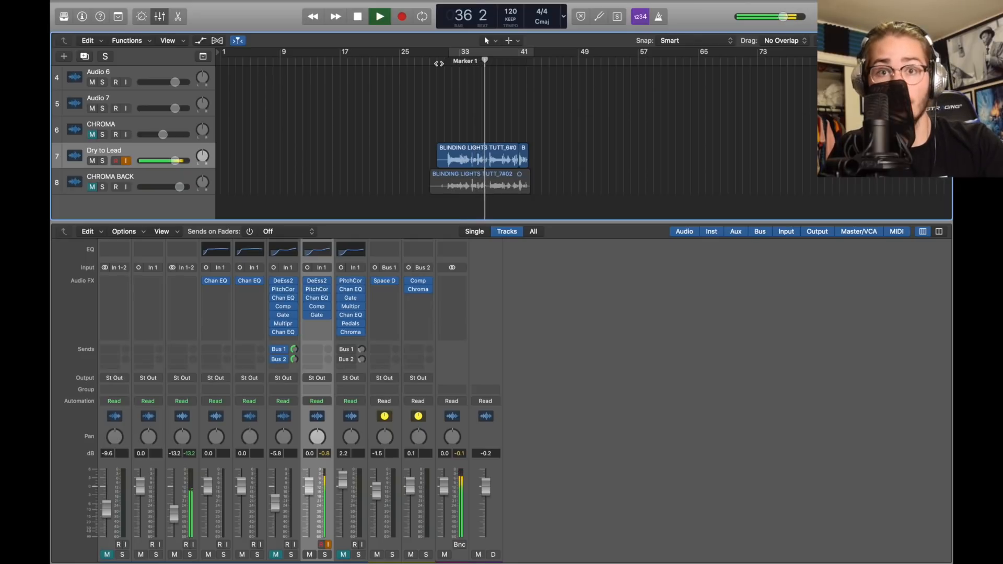
key(space)
drag(284, 325, 316, 328)
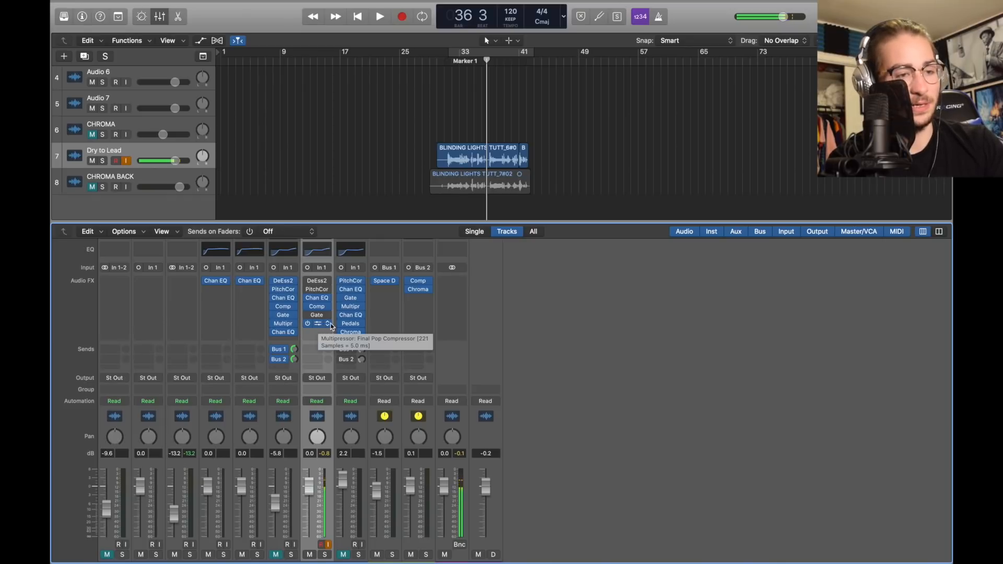
Keep the Multipressor's Final Pop Compressor preset and 160Hz crossover unchanged
click(329, 325)
mouse_move(351, 442)
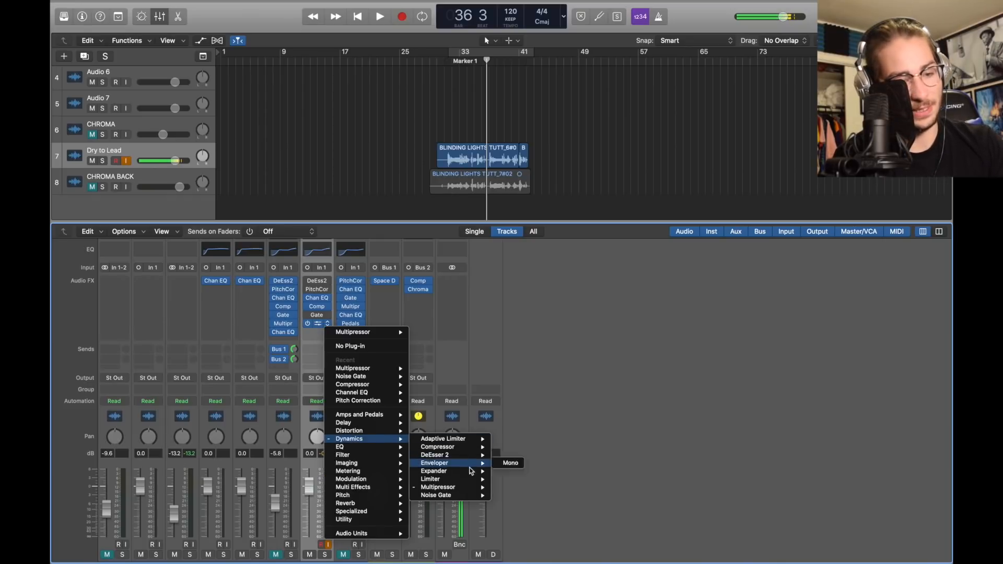
mouse_move(458, 488)
click(510, 487)
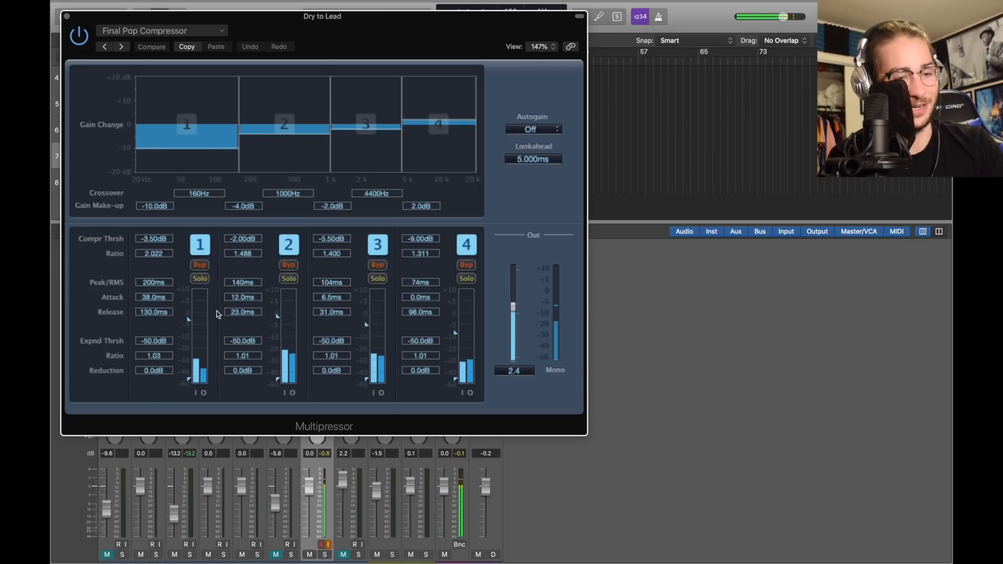
click(206, 27)
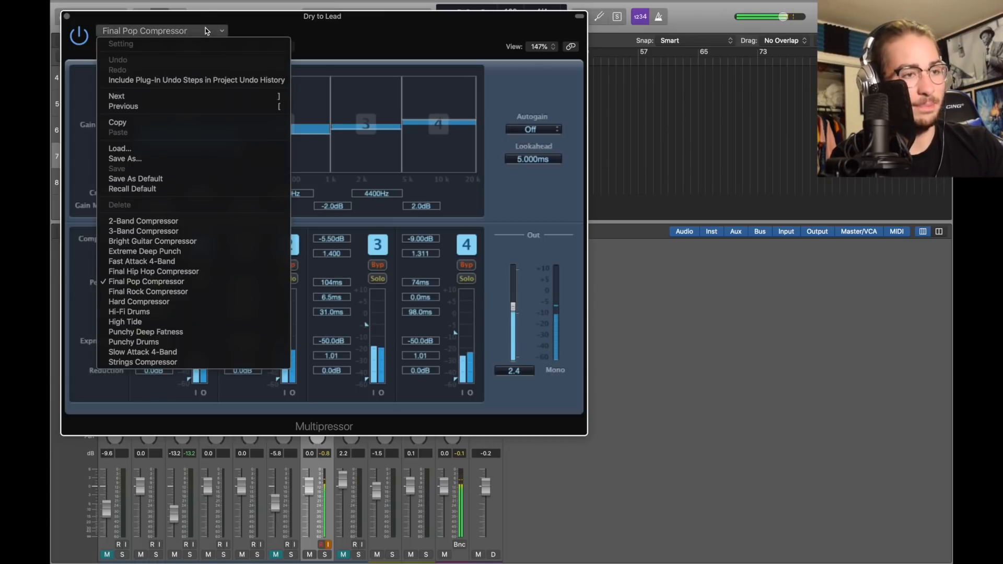
click(199, 280)
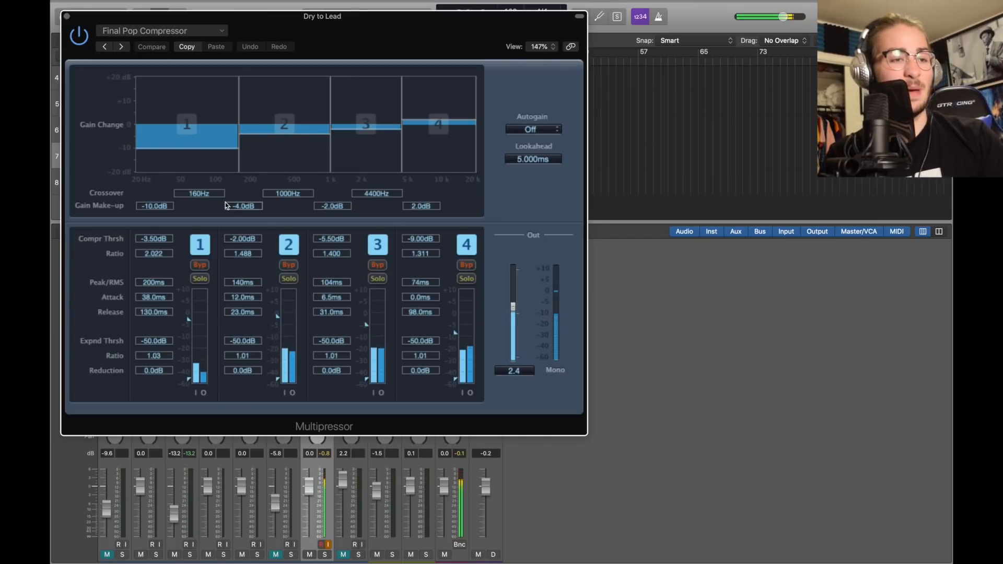
click(198, 193)
double_click(197, 193)
click(199, 203)
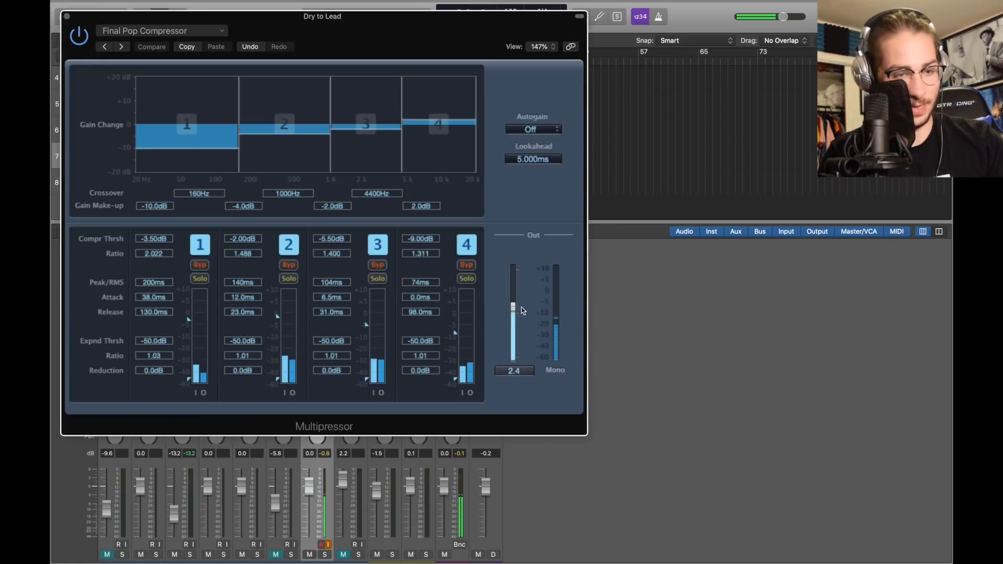
Adjust the Multipressor output level and play from Marker 1
drag(521, 307, 512, 277)
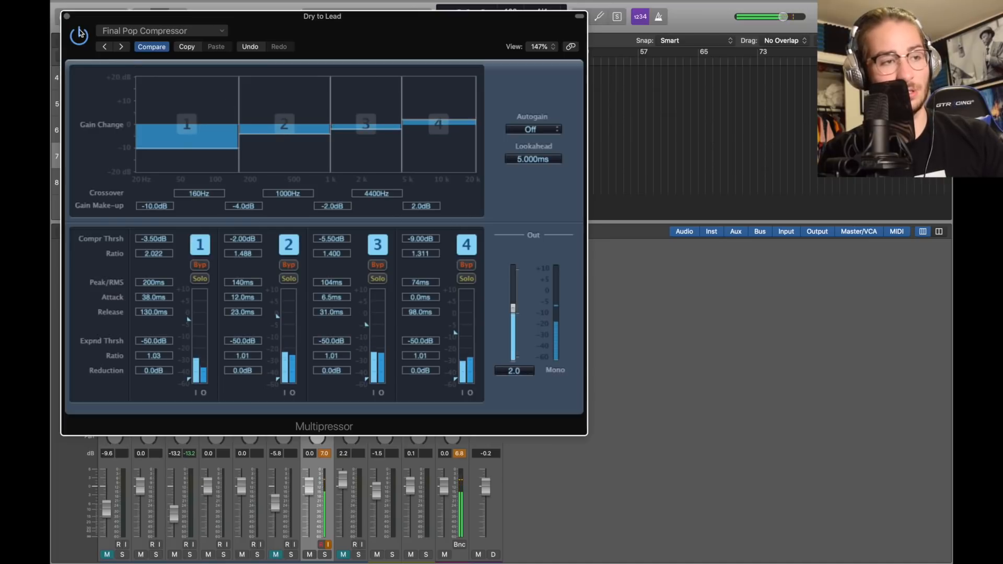
click(67, 16)
click(448, 60)
key(space)
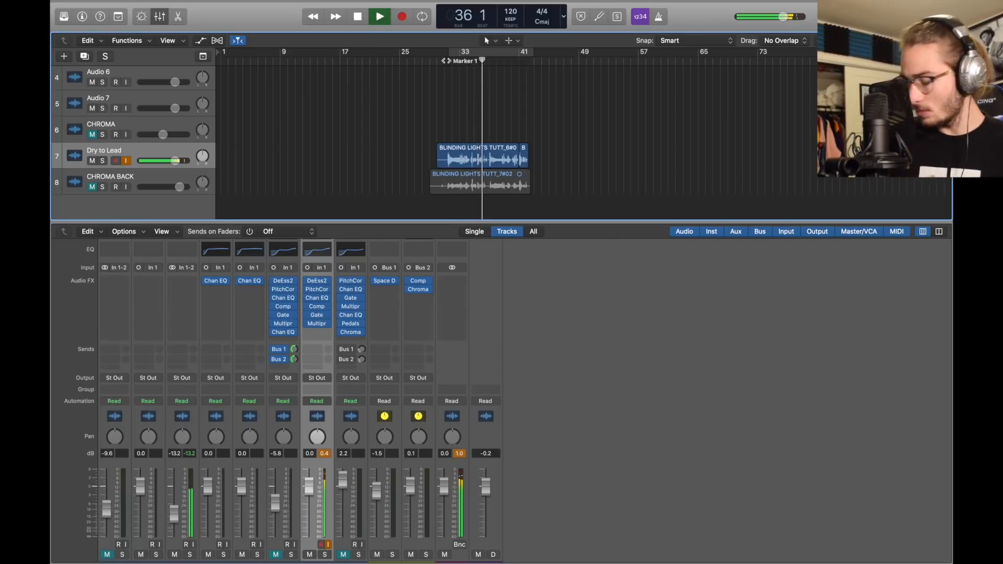
Copy the final Channel EQ (102 Hz cut, 3000 Hz boost) to the end of Dry to Lead's chain
key(space)
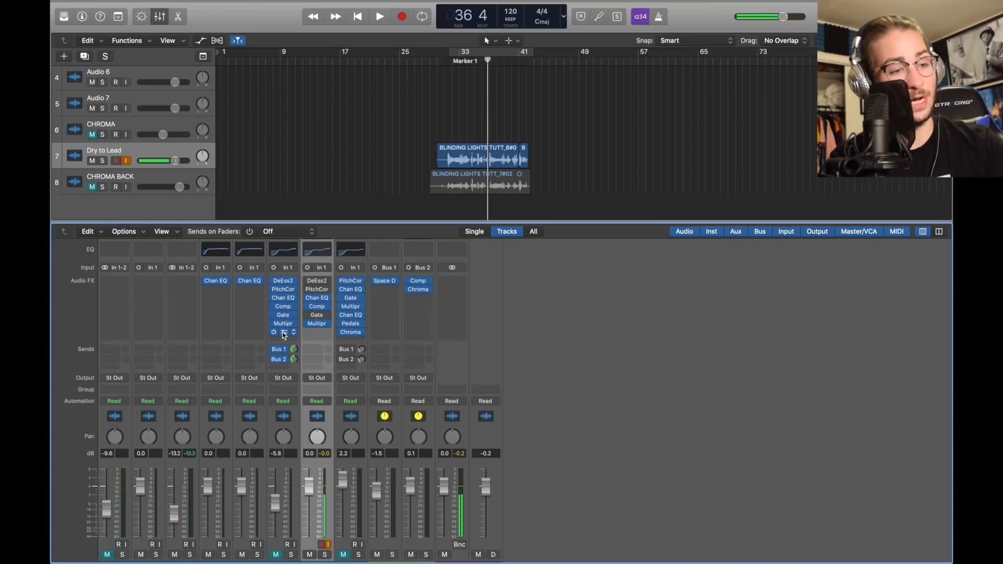
drag(287, 336, 317, 337)
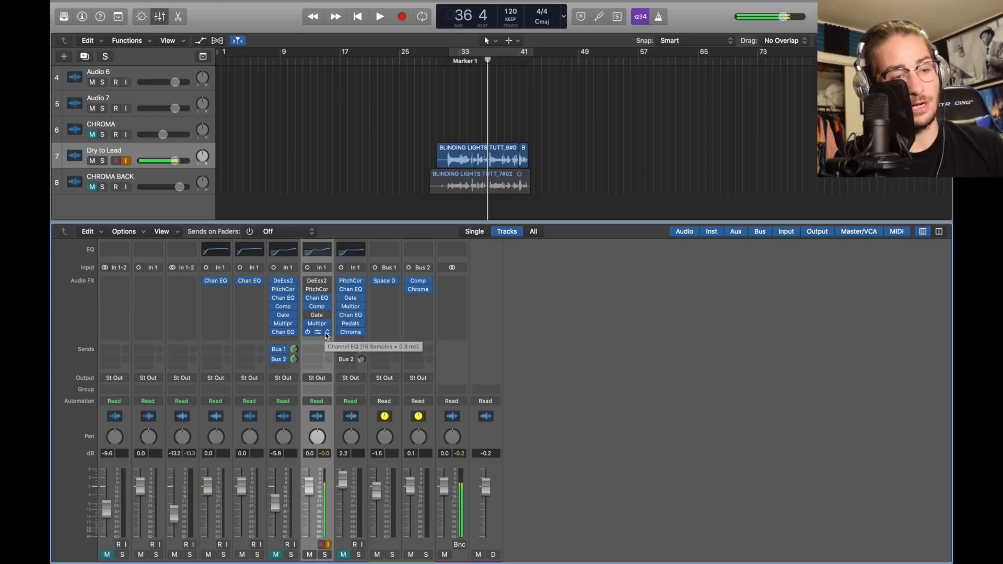
click(319, 333)
mouse_move(366, 455)
mouse_move(495, 459)
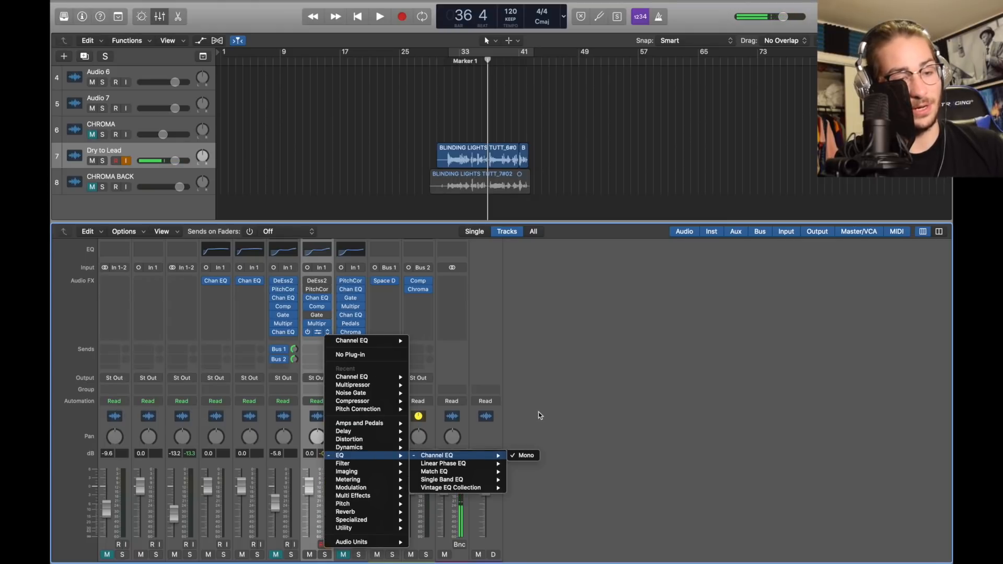
click(526, 455)
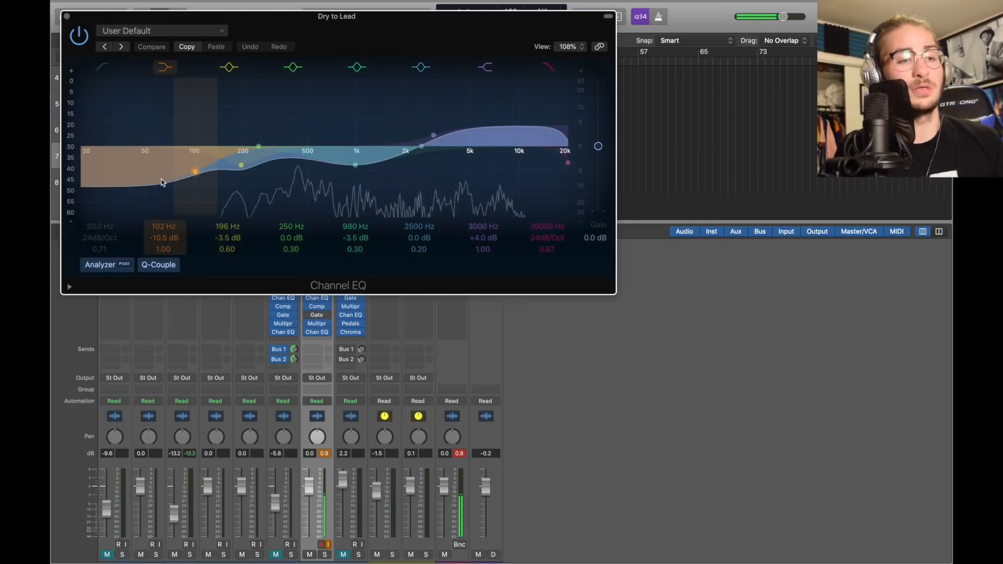
click(66, 16)
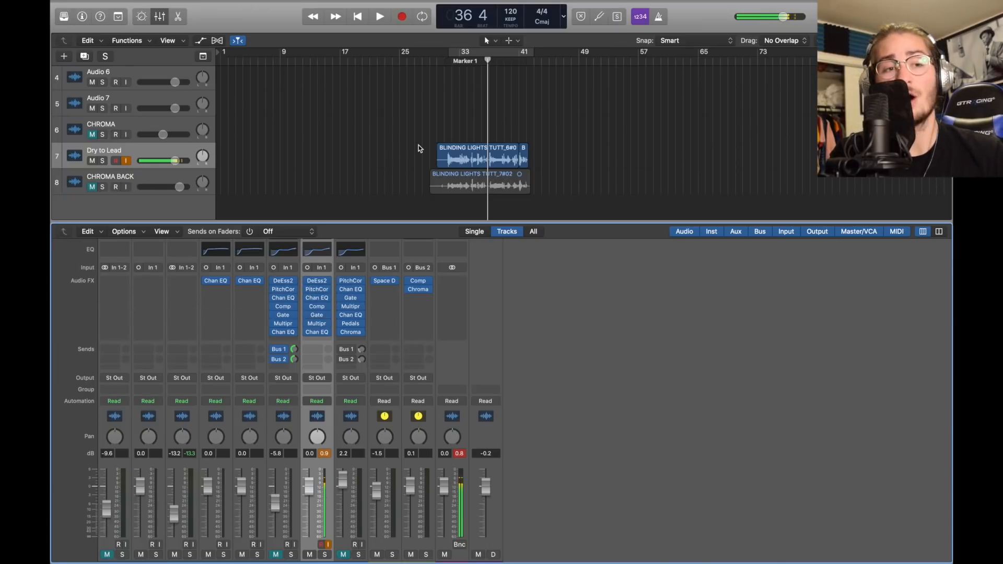
Play from around bar 31, then add a send from Dry to Lead to Bus 1
click(452, 57)
key(space)
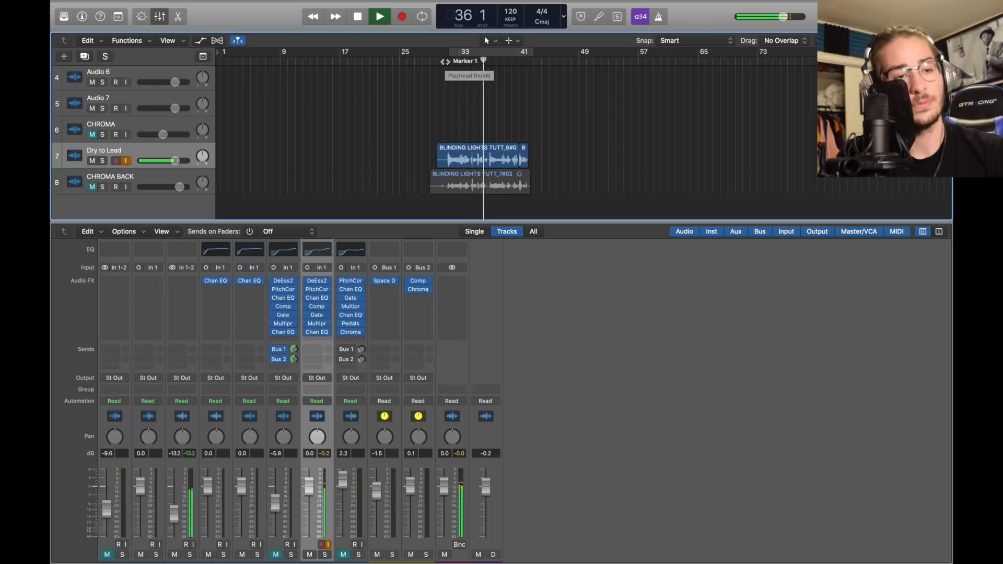
click(611, 391)
key(space)
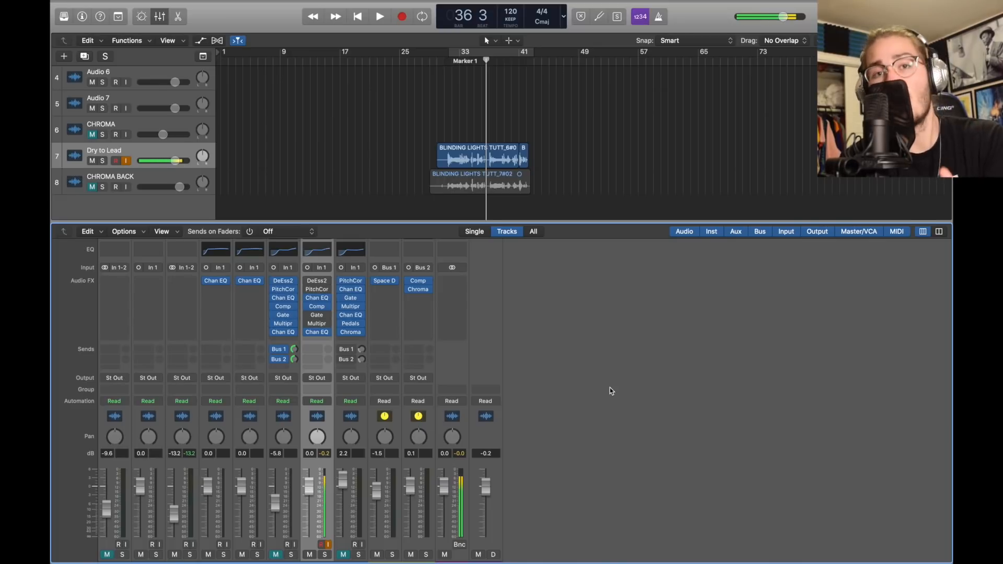
click(313, 350)
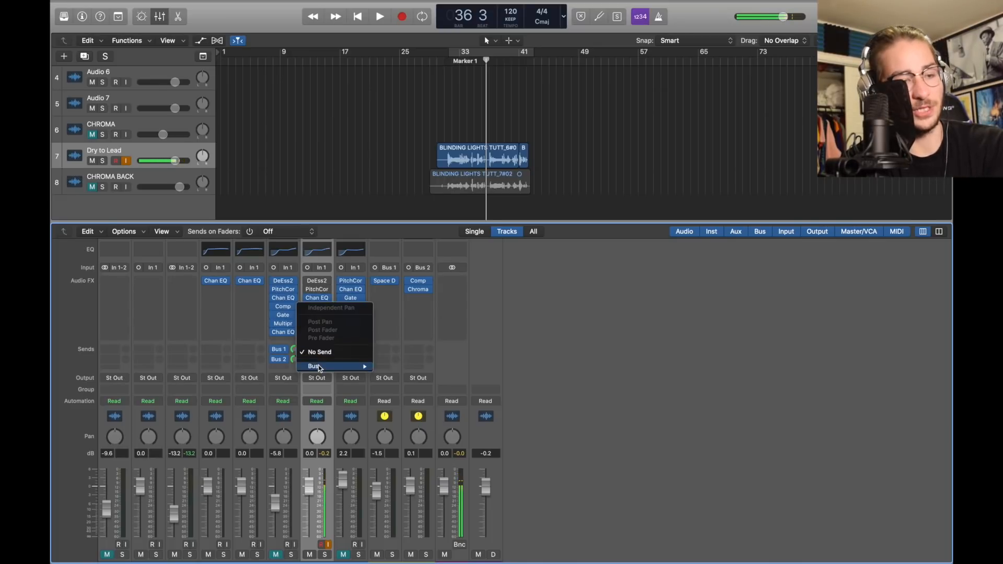
mouse_move(334, 366)
click(415, 243)
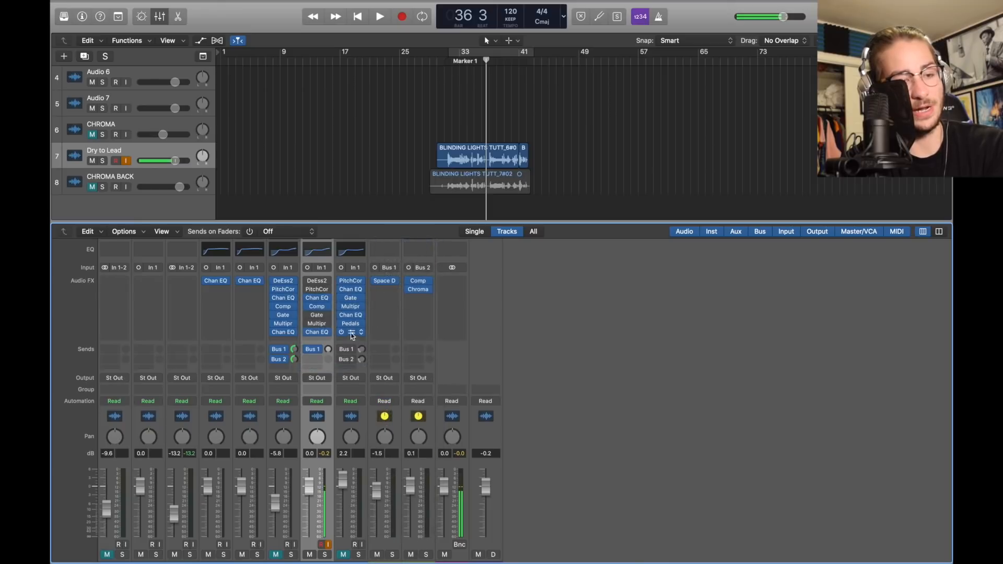
Keep Space Designer's Tranquil Space preset on Bus 1 and set the send to -4.5 dB
click(395, 282)
mouse_move(418, 460)
mouse_move(517, 476)
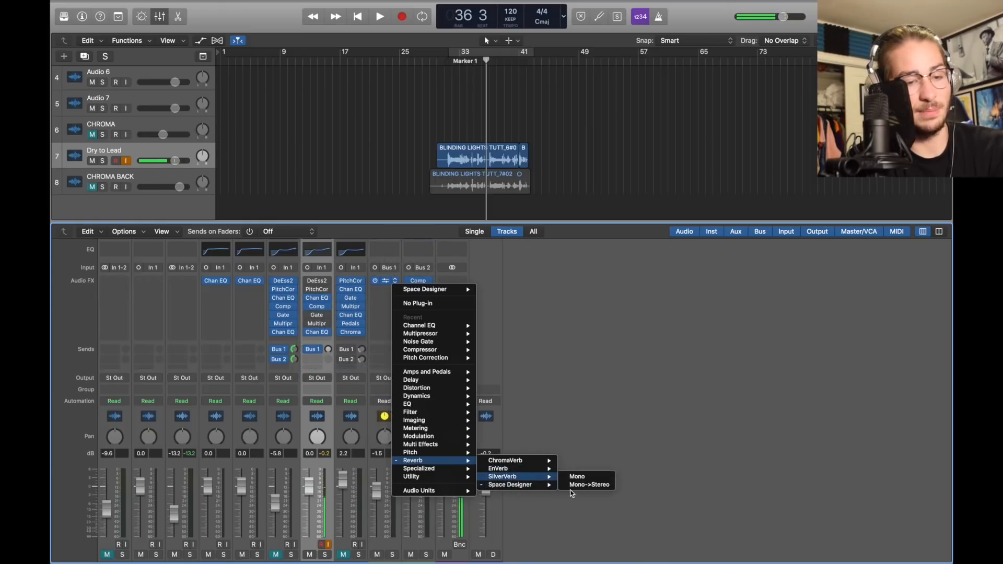
click(574, 485)
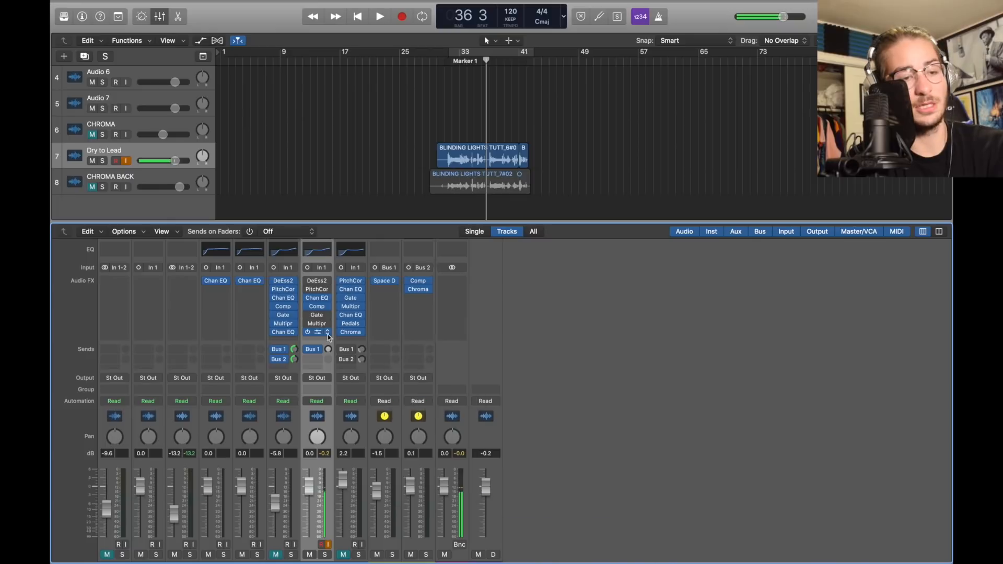
click(385, 283)
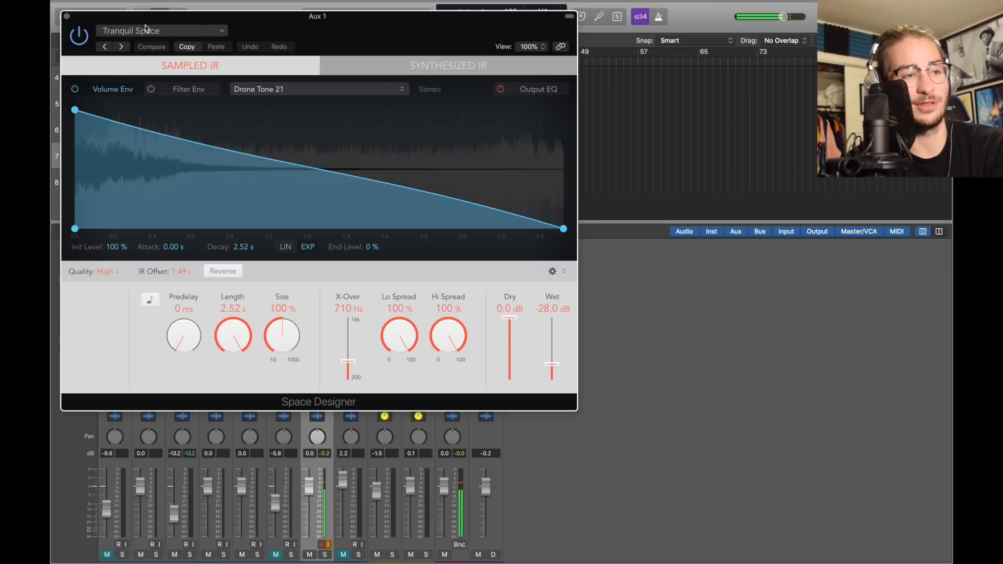
click(191, 33)
mouse_move(199, 251)
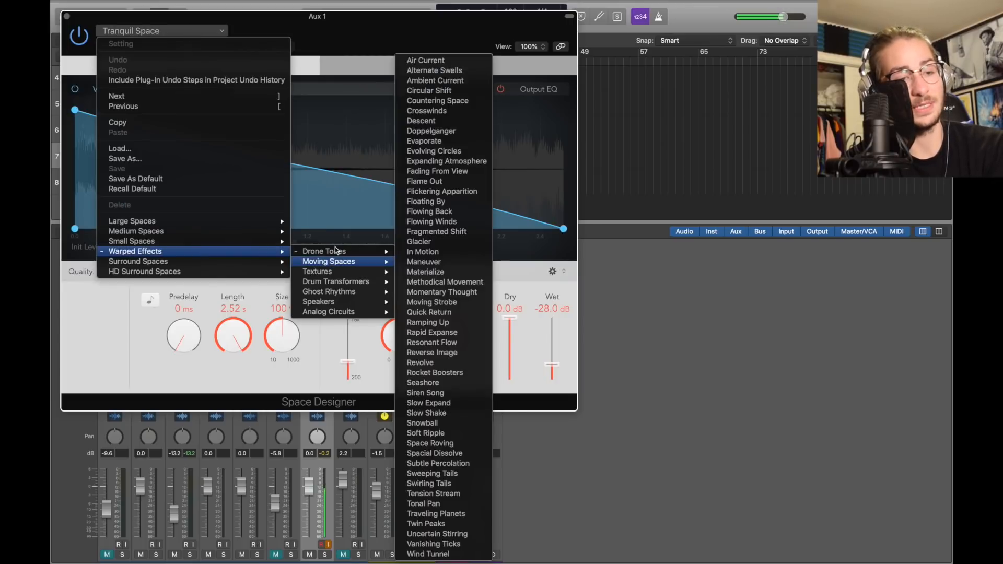
mouse_move(353, 252)
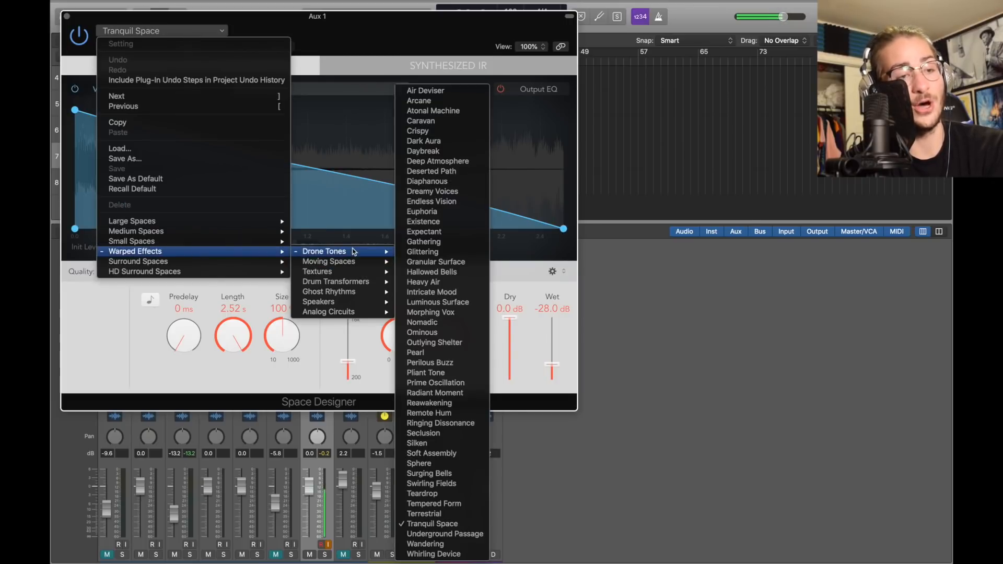
click(441, 524)
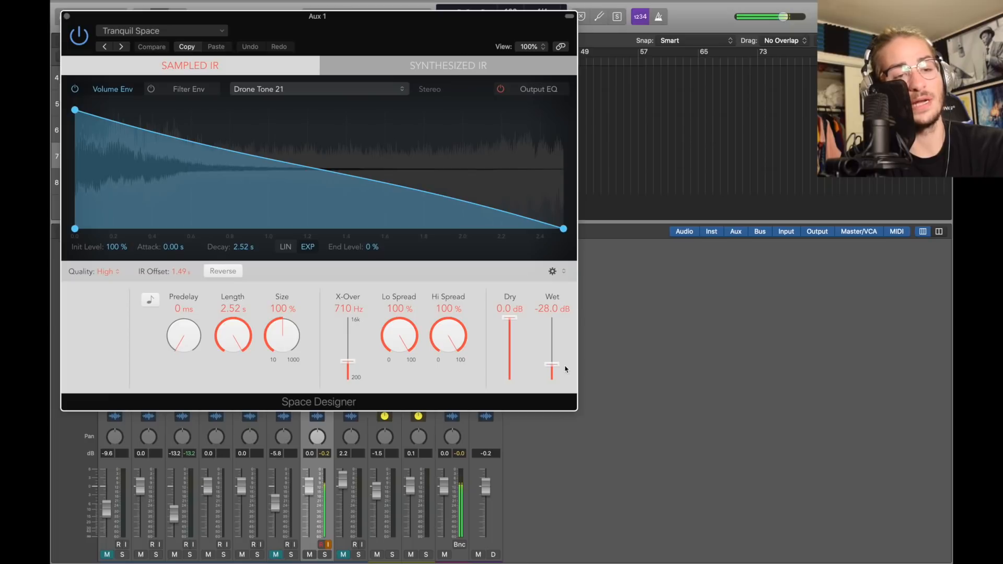
click(67, 16)
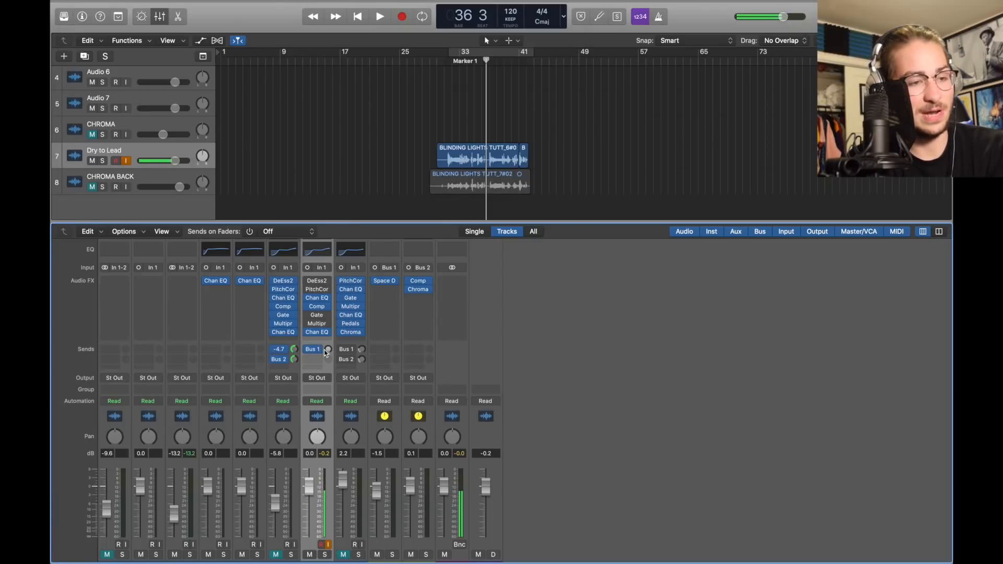
drag(328, 350, 328, 314)
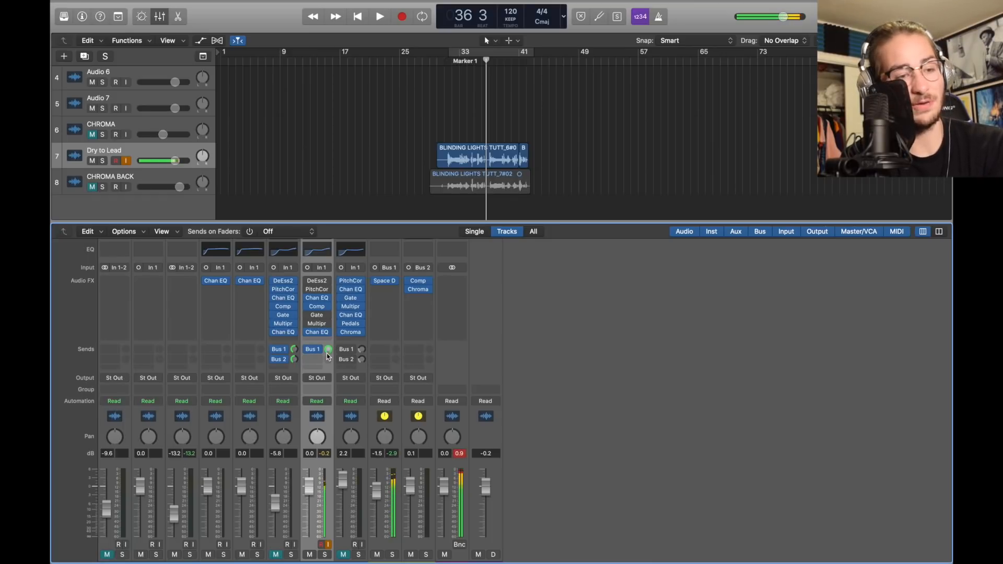
drag(328, 349, 328, 356)
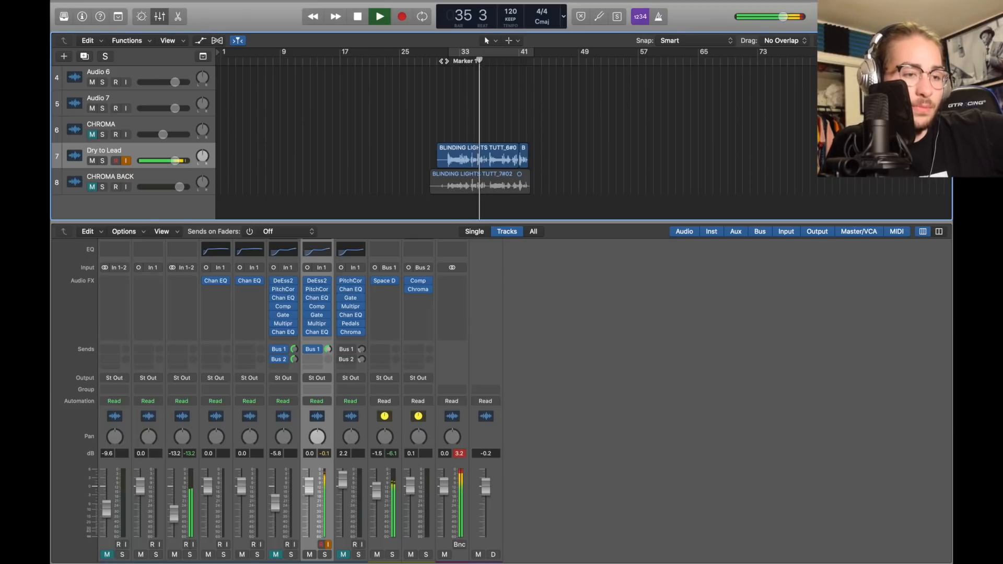
Add a second send from Dry to Lead to Bus 2
key(space)
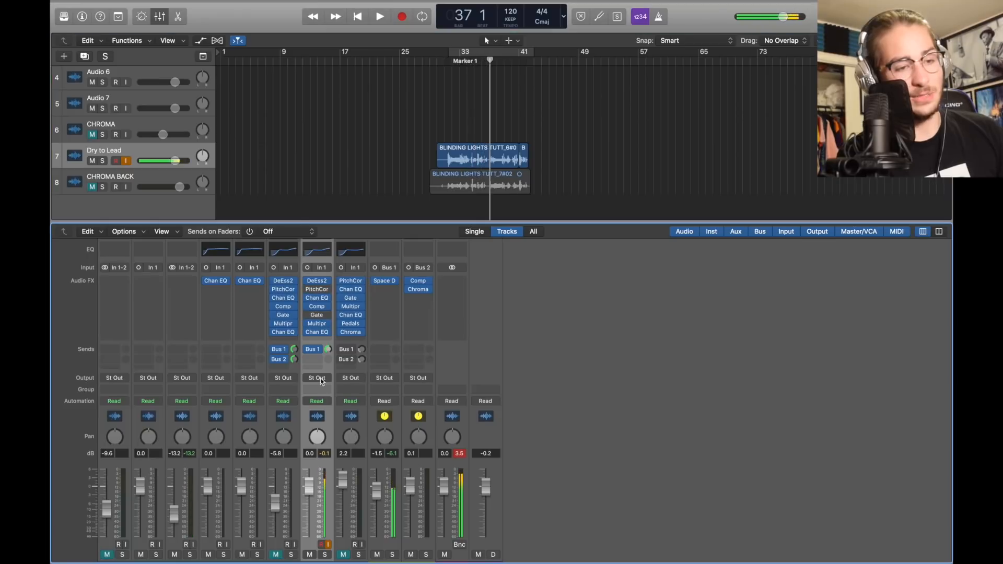
click(318, 359)
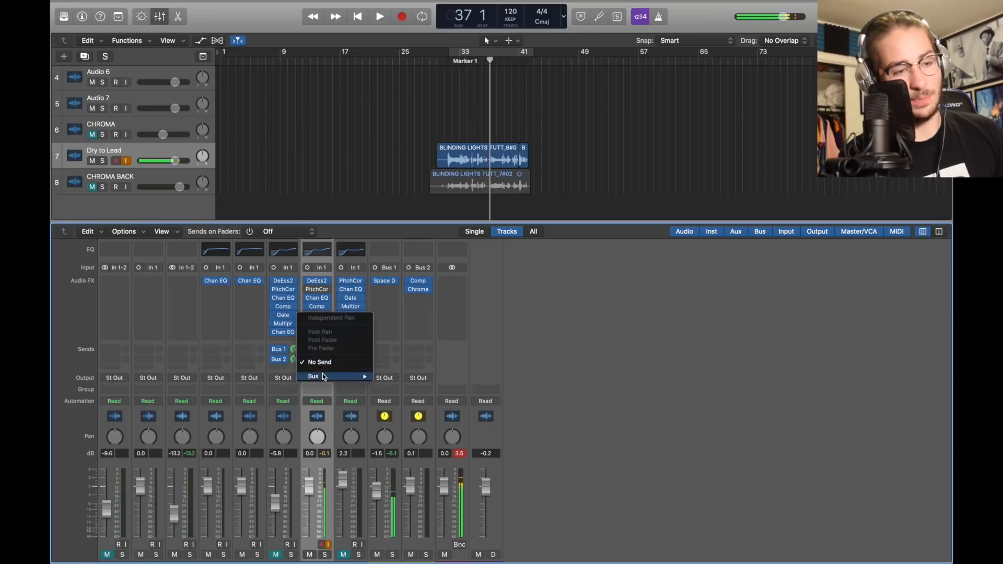
mouse_move(339, 374)
click(424, 252)
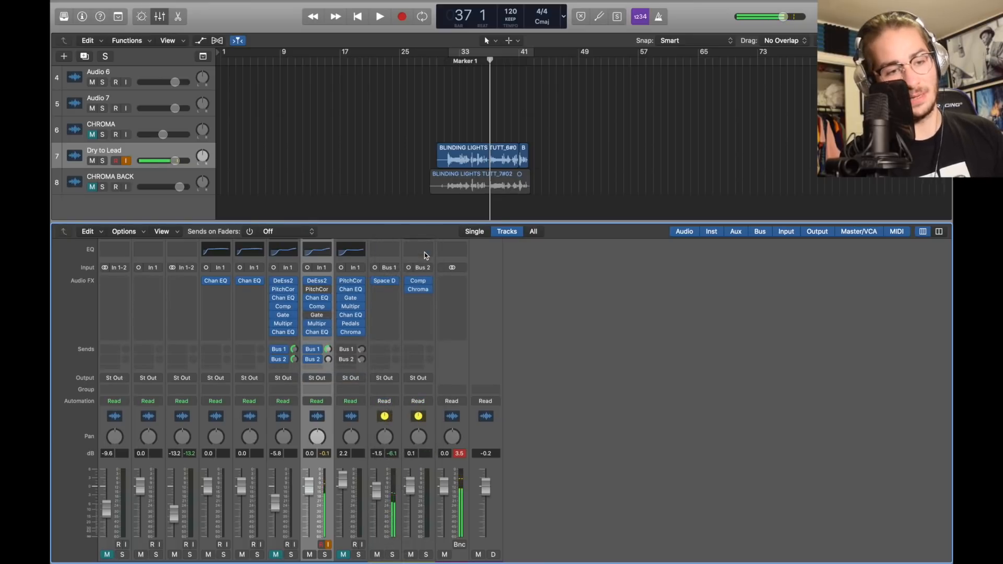
Review the Bus 2 Studio FET Compressor: 8:1 ratio, -36 dB threshold, 980 ms release
click(427, 282)
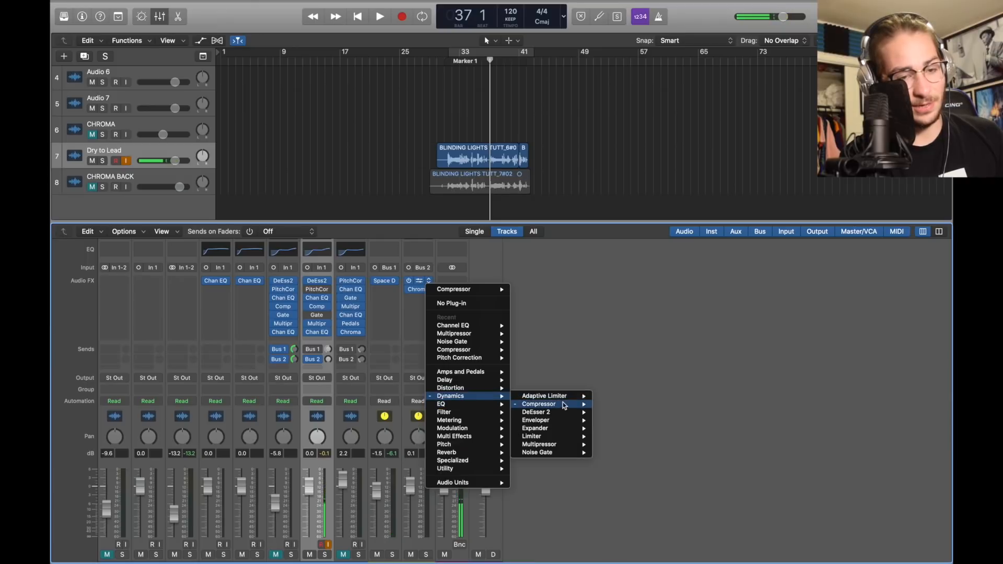
click(603, 375)
click(420, 282)
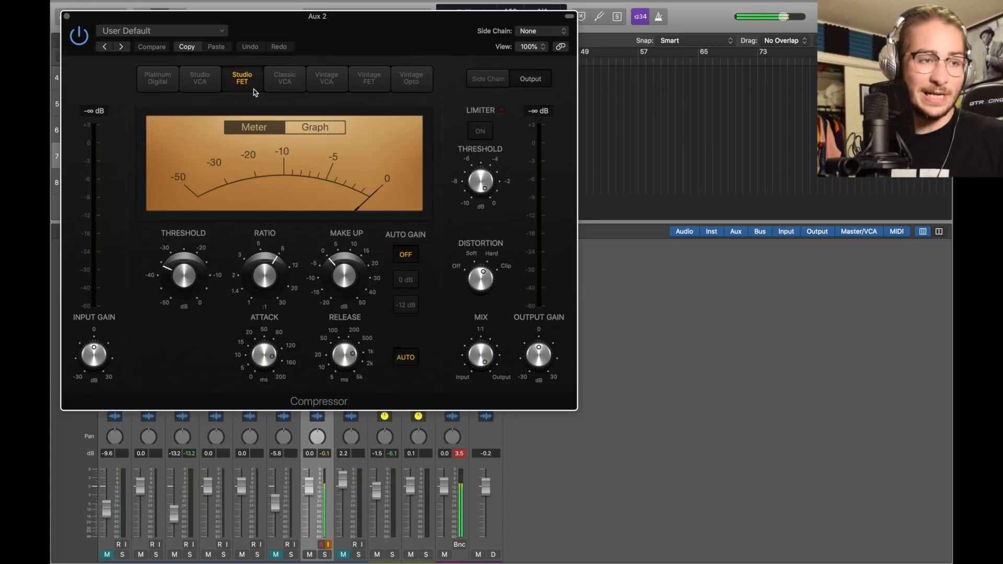
mouse_move(269, 269)
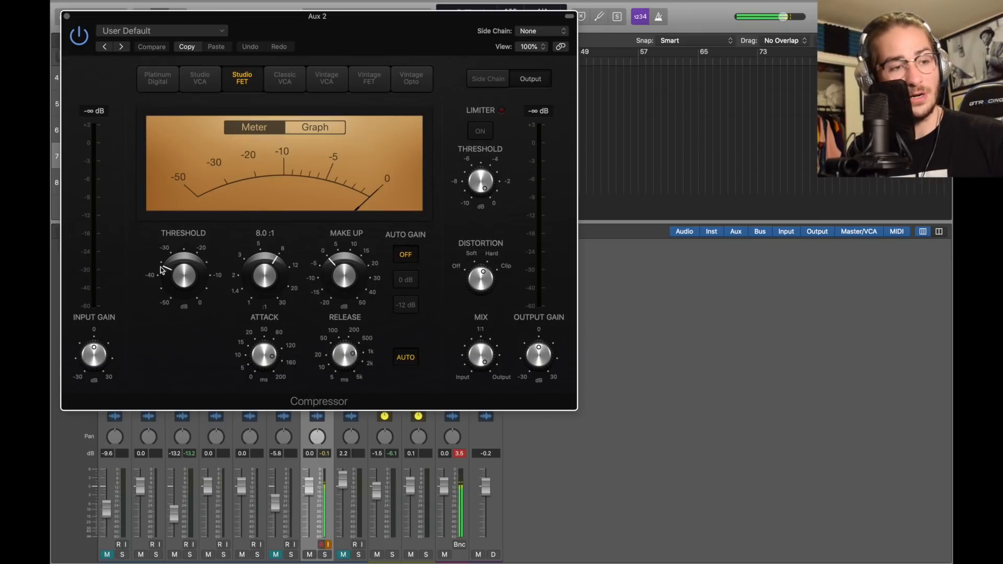
mouse_move(169, 269)
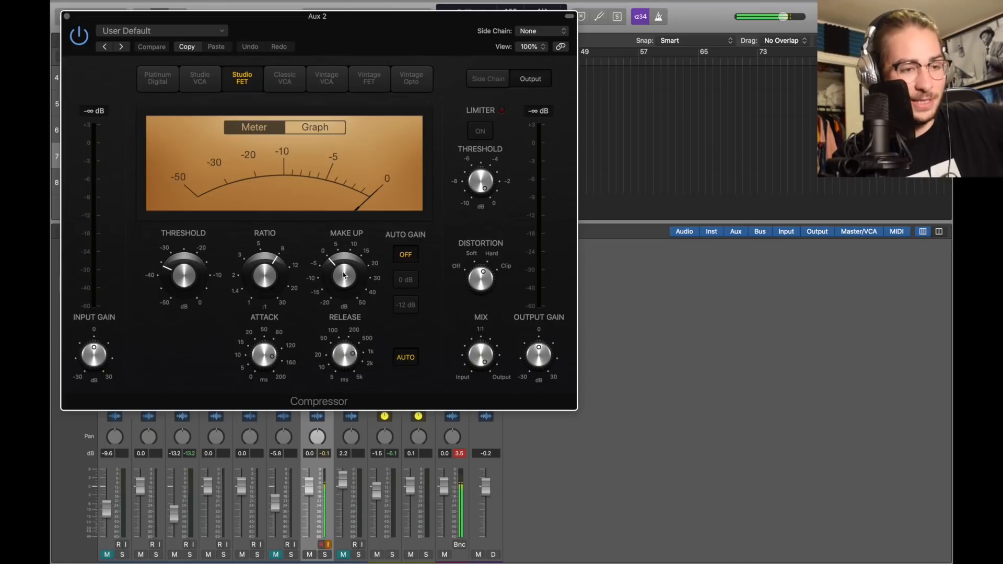
mouse_move(267, 365)
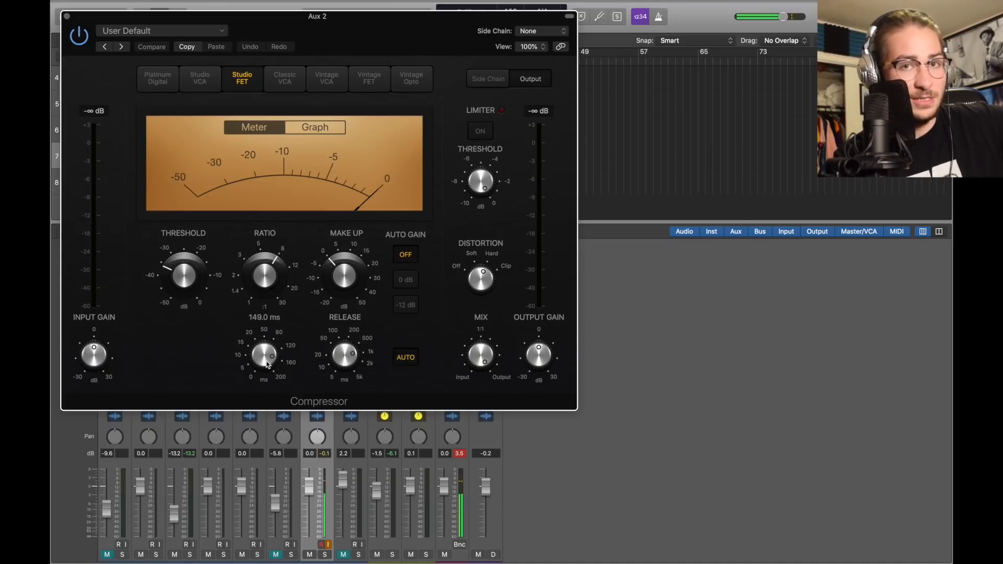
mouse_move(364, 353)
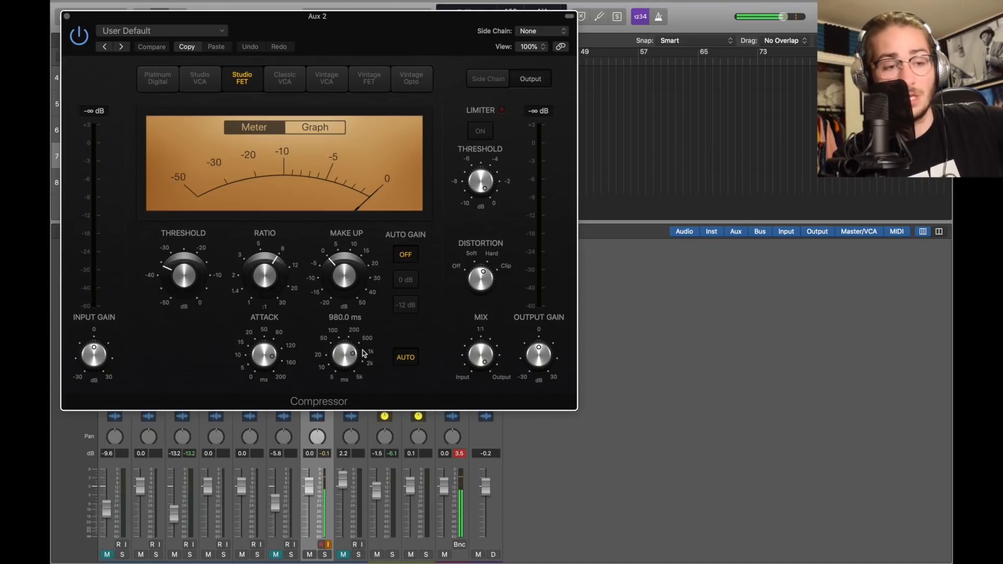
Load a mono-to-stereo ChromaVerb into Aux 2's second effect slot
key(super+w)
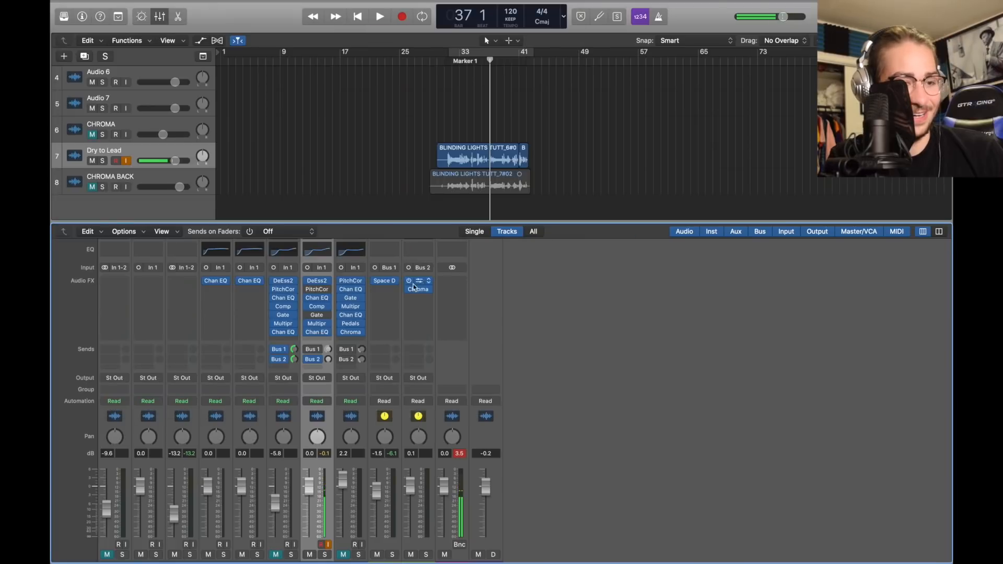
click(421, 293)
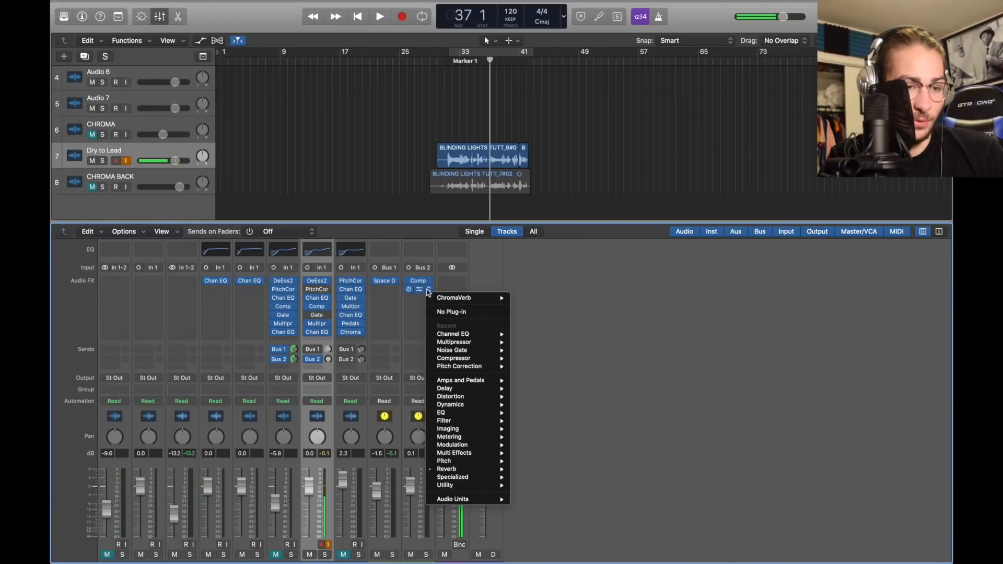
mouse_move(460, 468)
mouse_move(575, 466)
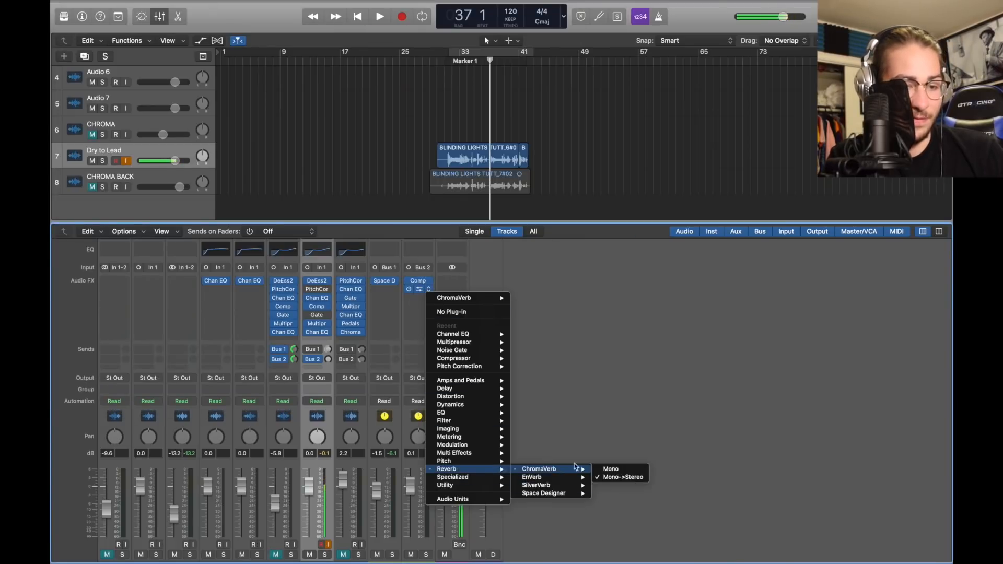
click(622, 477)
drag(555, 134, 580, 95)
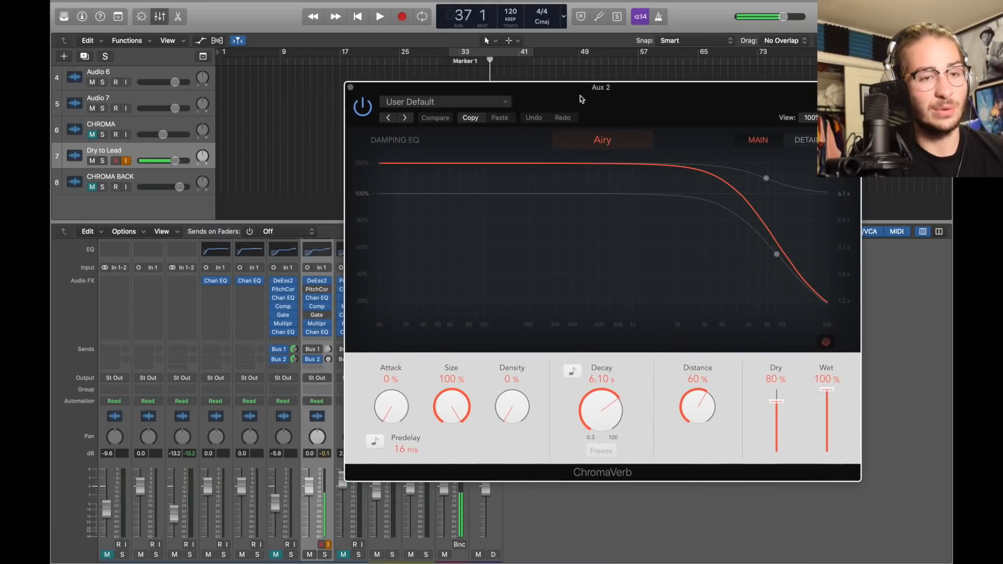
Keep the Airy room, raise the vocal's Bus 2 send to -6.3 dB, and try the damping curve
click(603, 143)
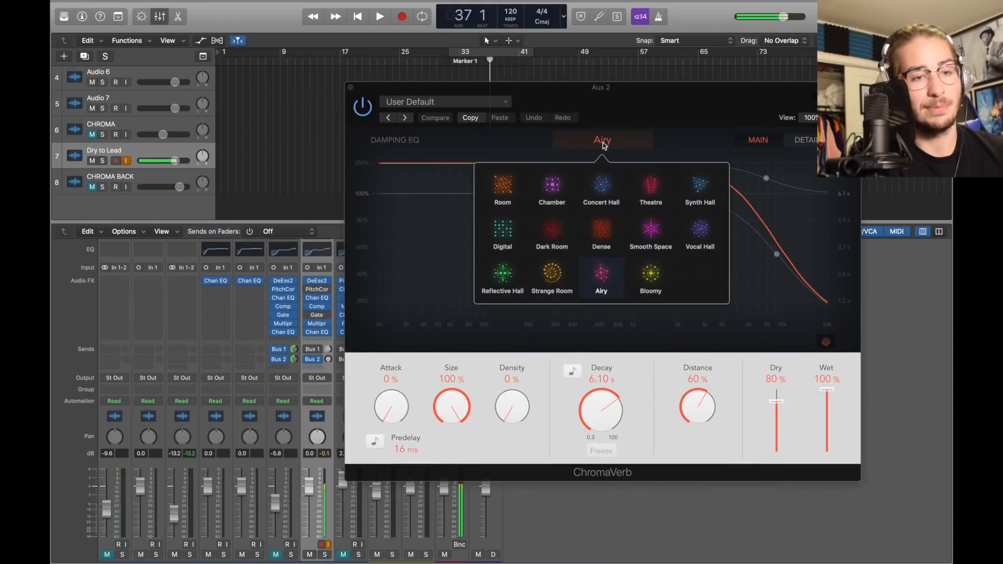
click(603, 291)
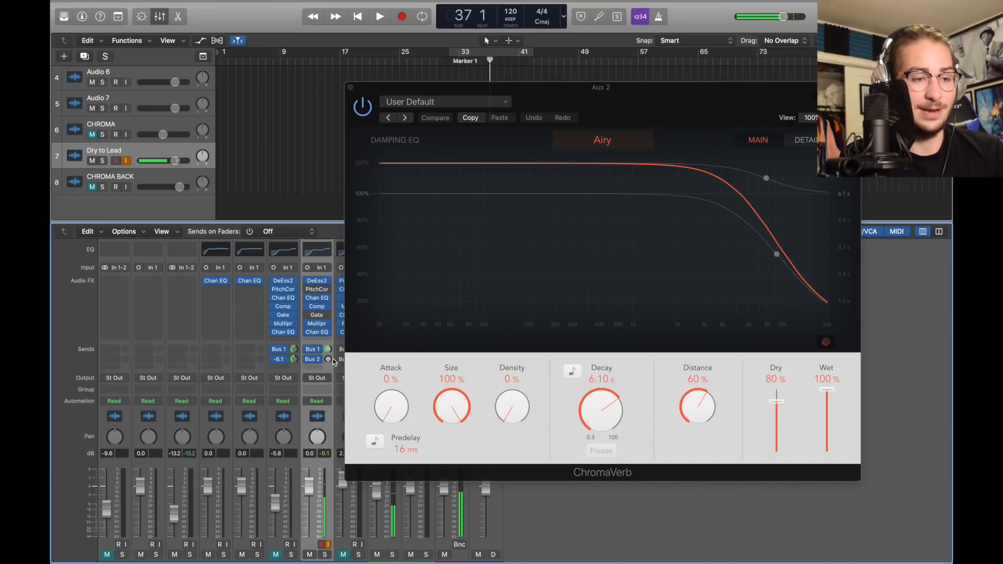
drag(329, 359, 329, 344)
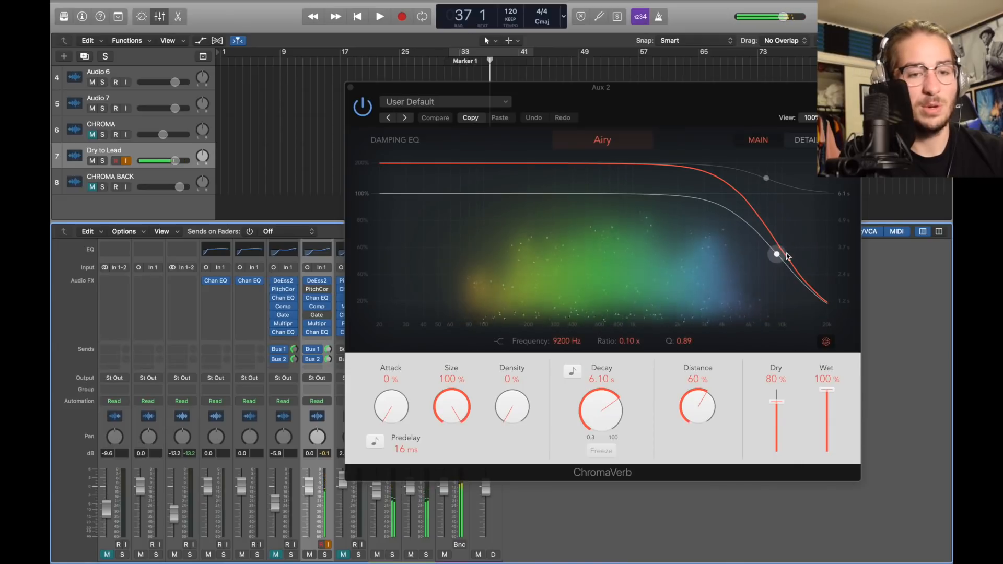
mouse_move(779, 256)
mouse_down()
mouse_move(810, 226)
mouse_move(770, 259)
mouse_up()
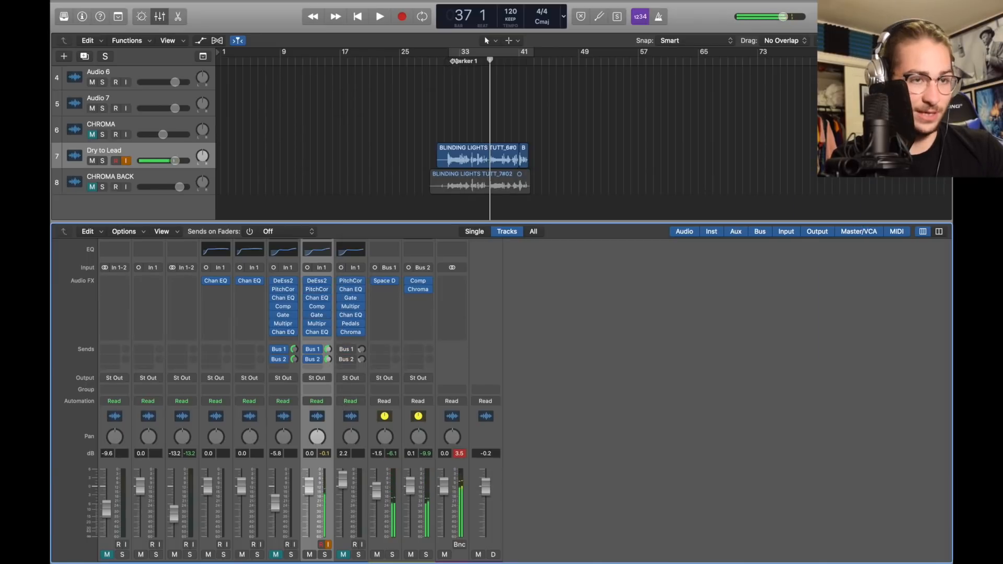
Close the ChromaVerb settings and play back the vocals to hear the mix
click(445, 60)
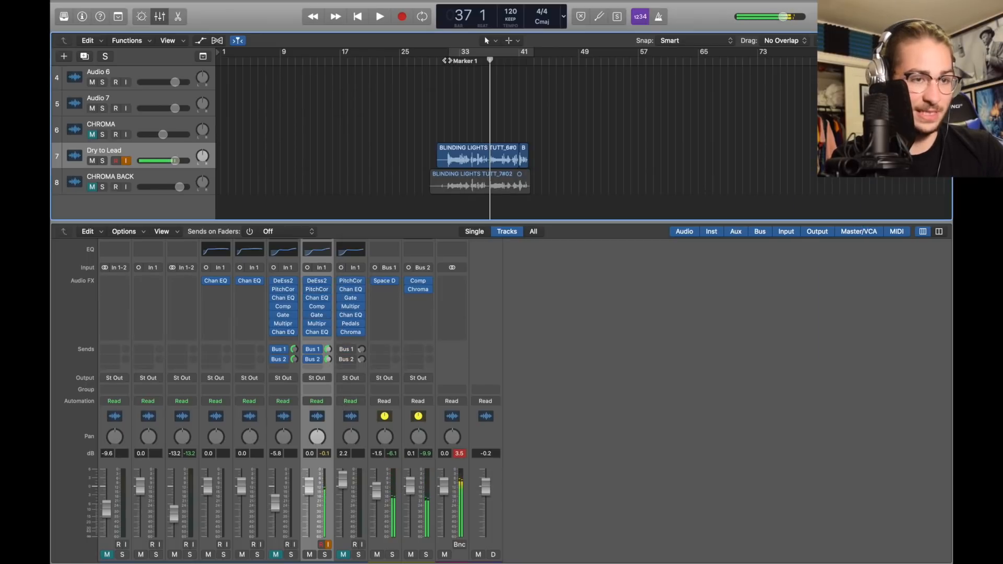
key(space)
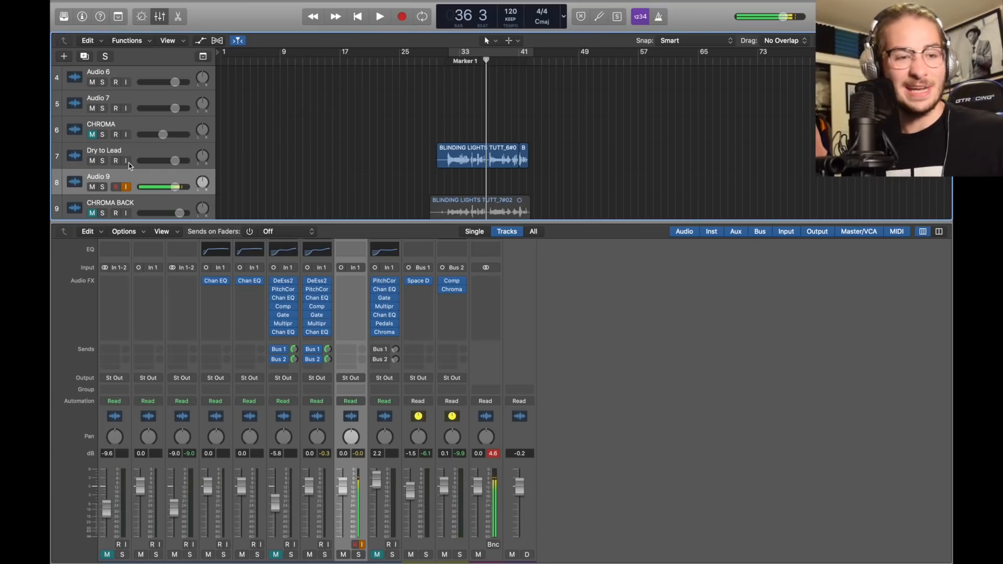
scroll(129, 166, down, 1)
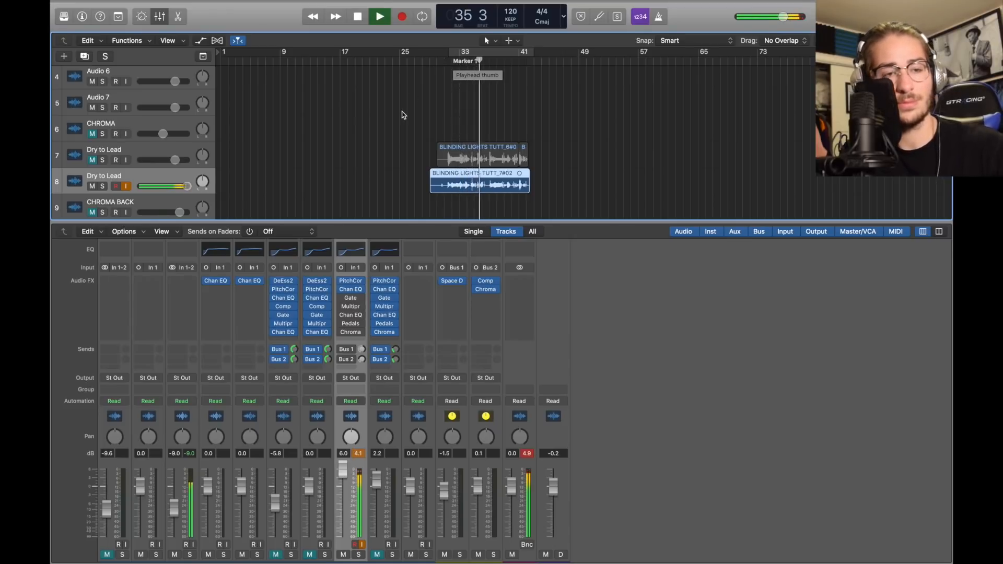
Move the region onto CHROMA BACK, duplicate the Dry to Lead track, and move CHROMA BACK above Audio 9
drag(458, 151, 458, 177)
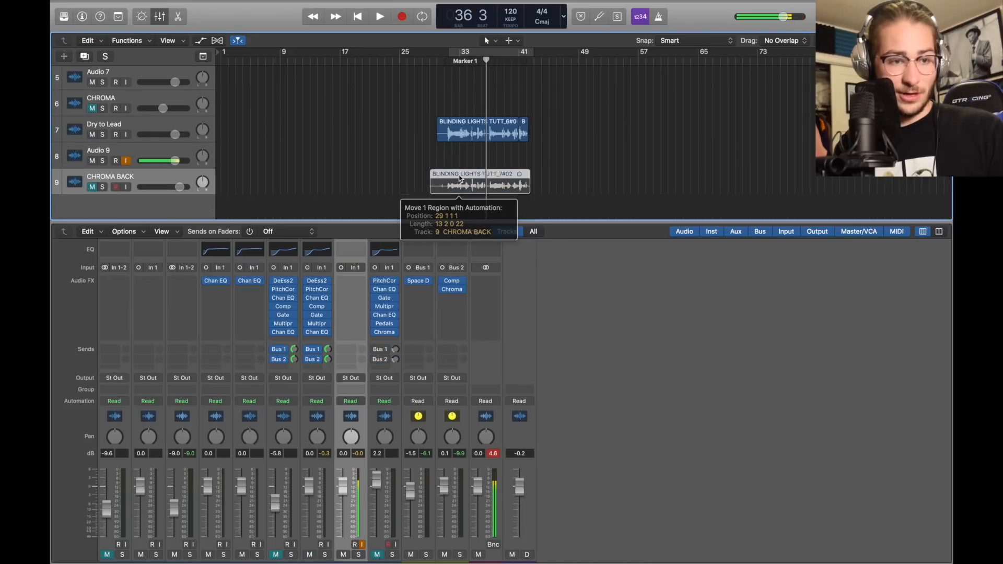
click(168, 130)
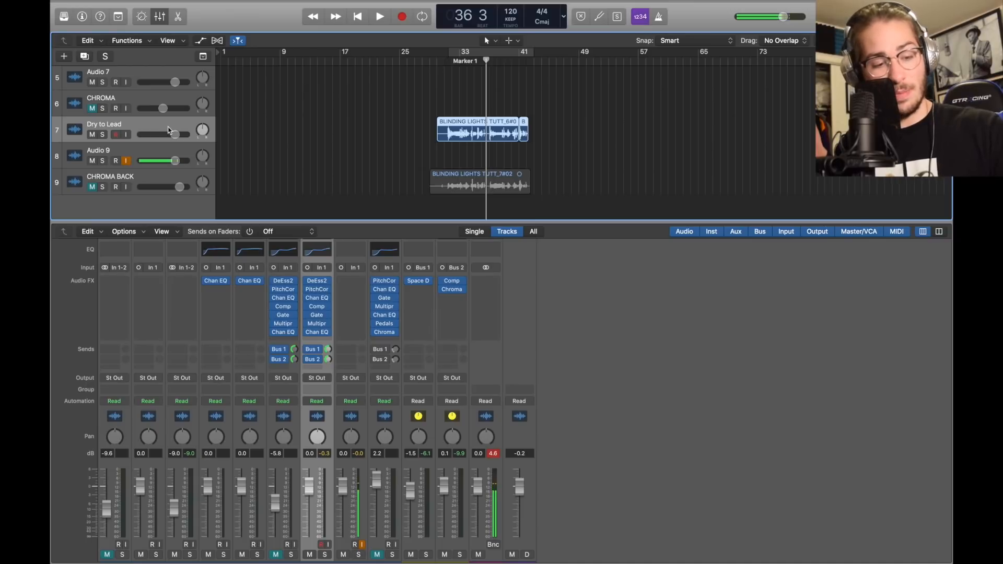
key(super+d)
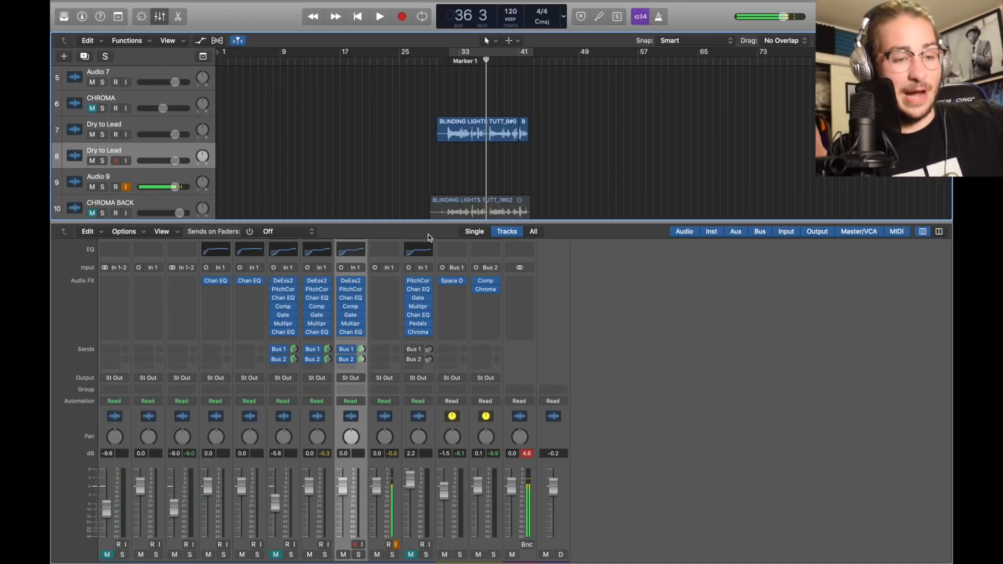
scroll(218, 131, down, 2)
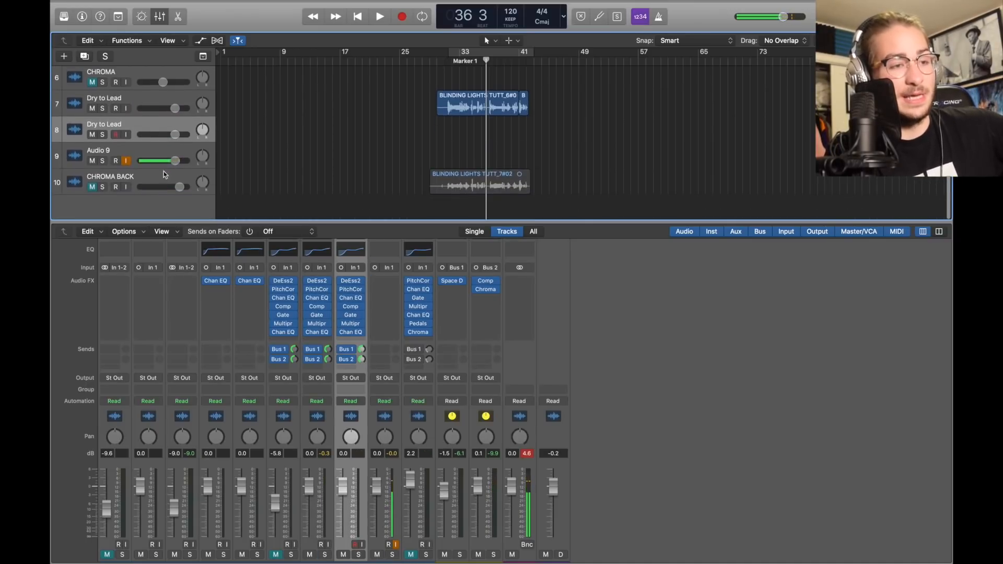
drag(155, 180, 157, 156)
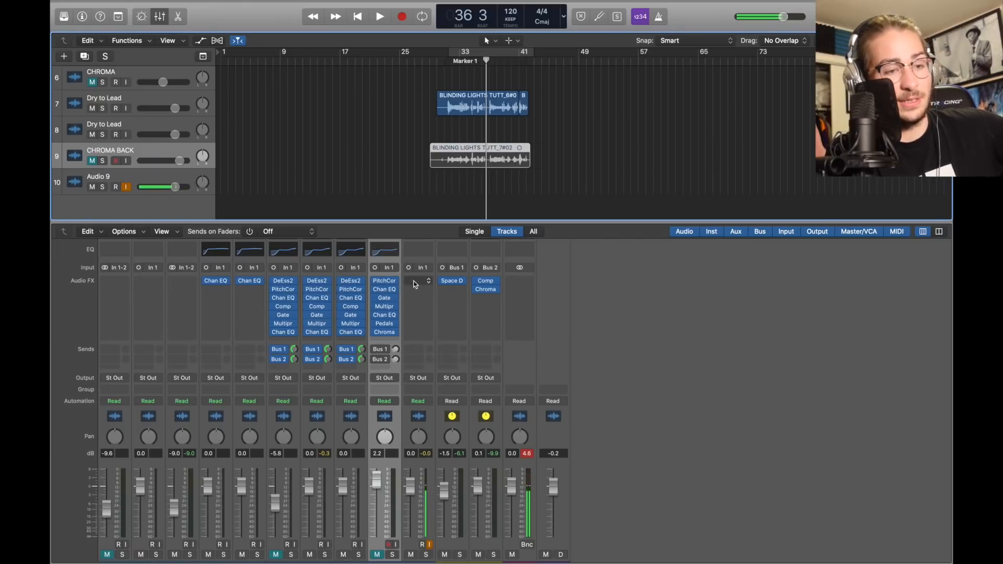
Remove the DeEss2 and Comp plug-ins from the duplicate Dry to Lead channel
click(129, 136)
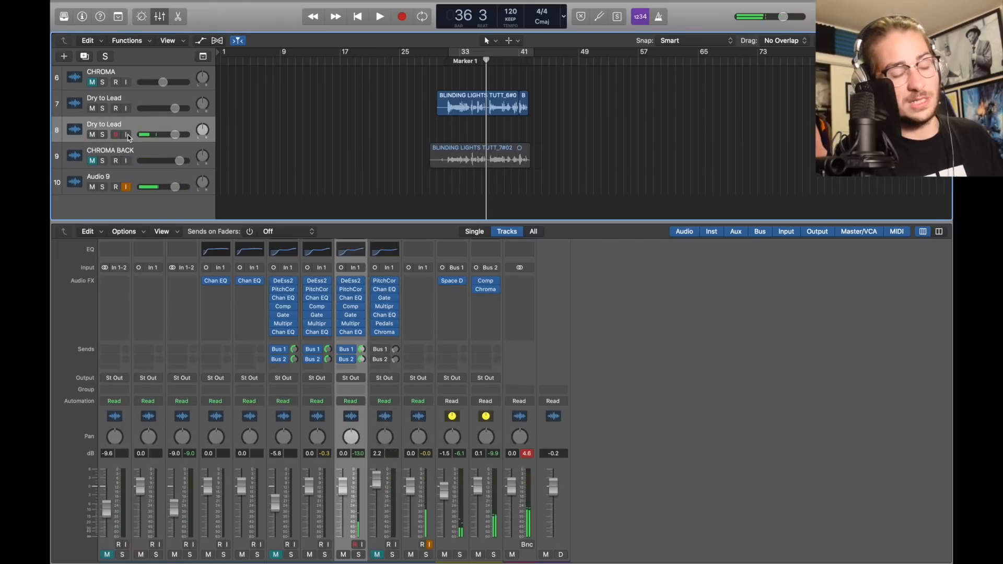
click(361, 281)
click(389, 296)
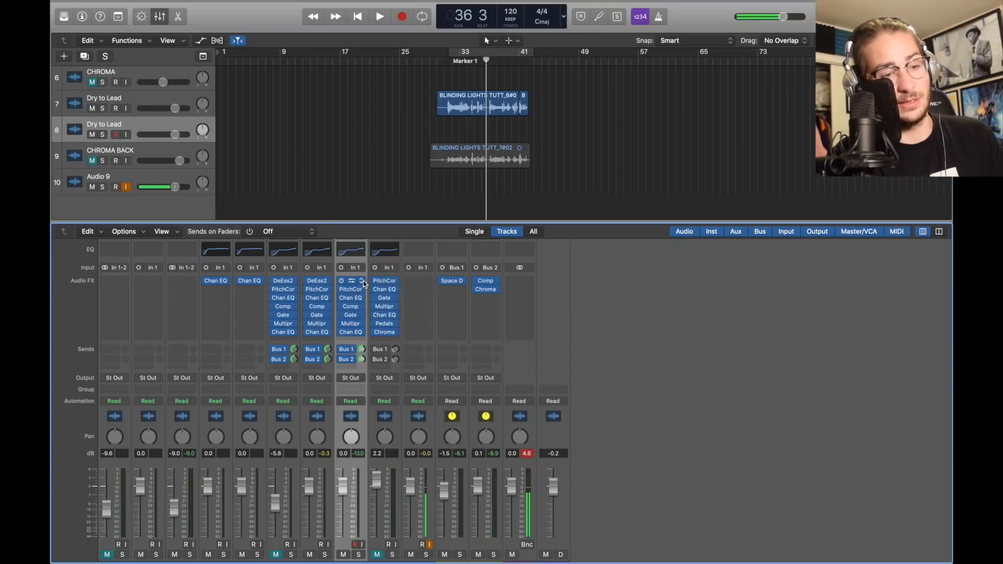
click(361, 281)
click(389, 304)
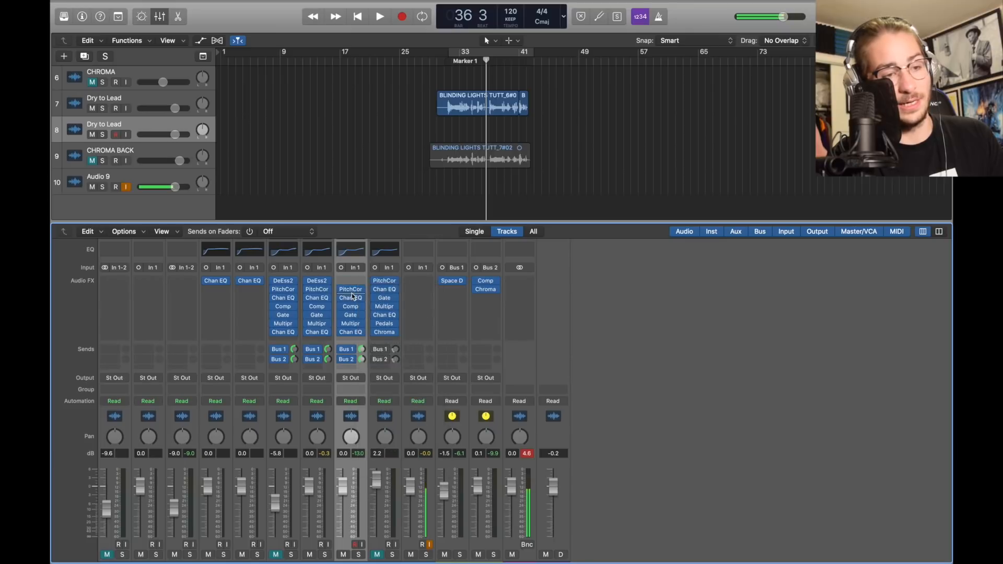
click(361, 310)
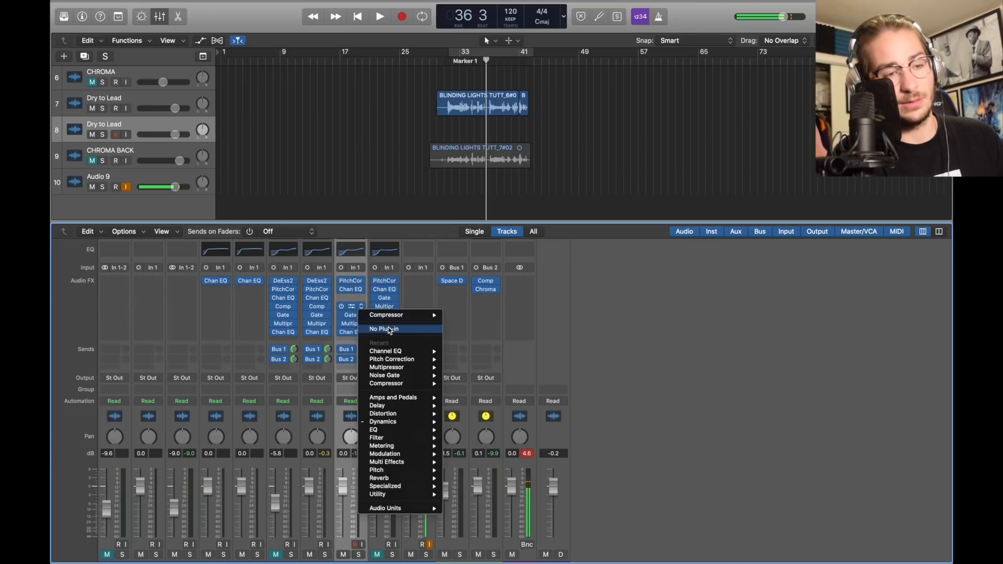
click(388, 327)
Move Gate and Multipr up to close the gap, then insert a mono Pedalboard after them
drag(350, 315, 349, 300)
drag(350, 323, 353, 311)
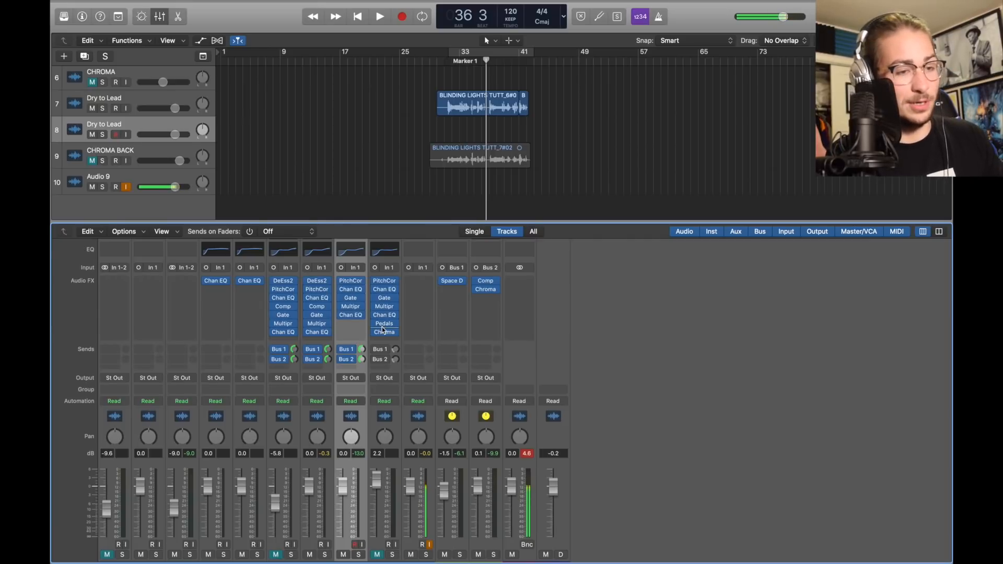
click(351, 323)
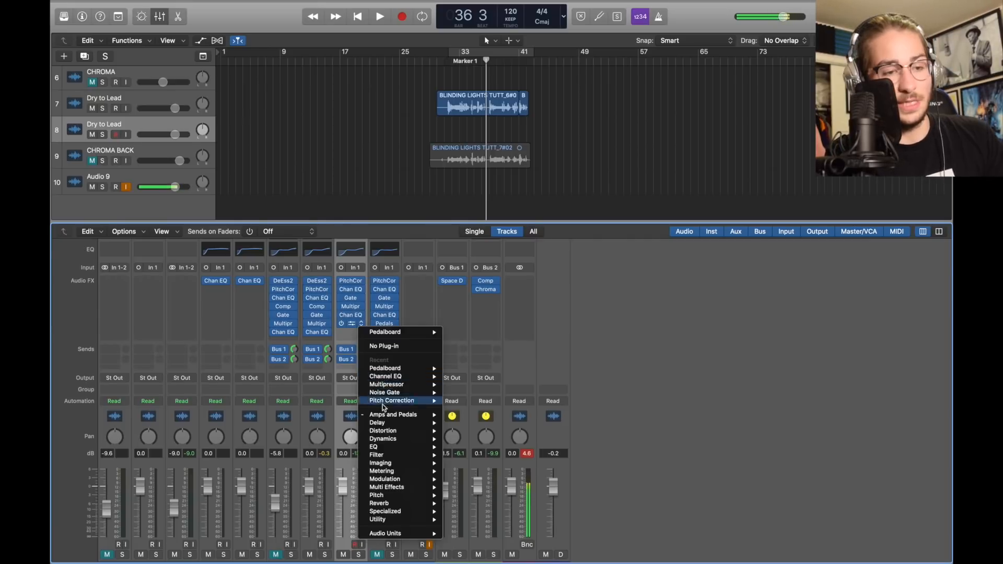
mouse_move(393, 414)
mouse_move(471, 429)
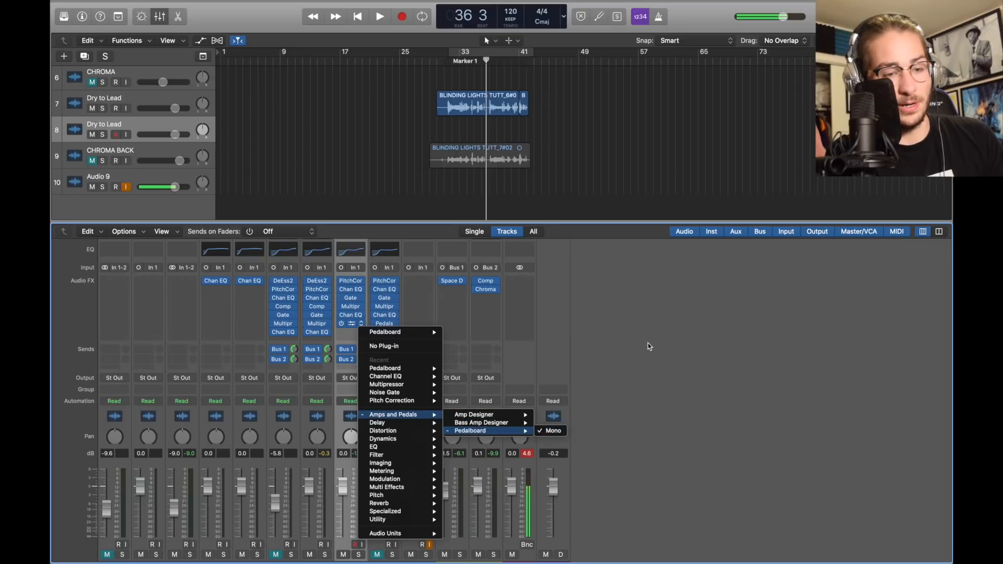
click(549, 431)
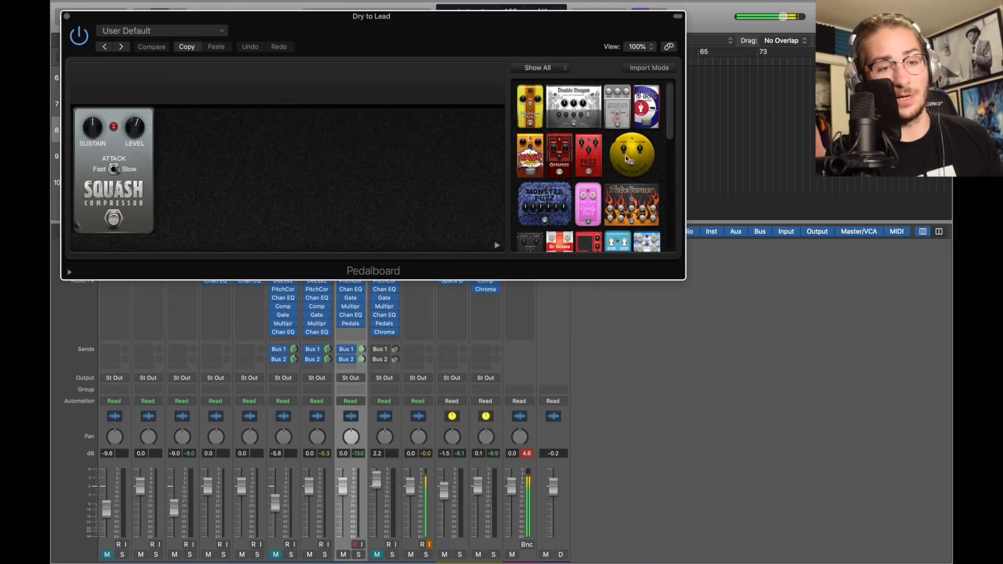
Adjust the Squash pedal's sustain and set its level to -3.0 dB, then close the Pedalboard window
scroll(612, 179, down, 5)
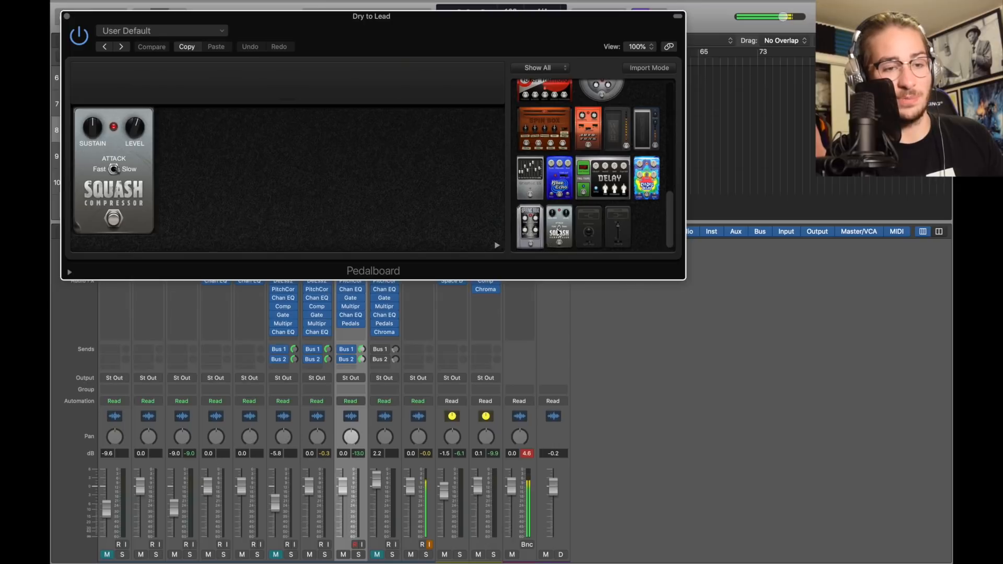
drag(558, 233, 633, 182)
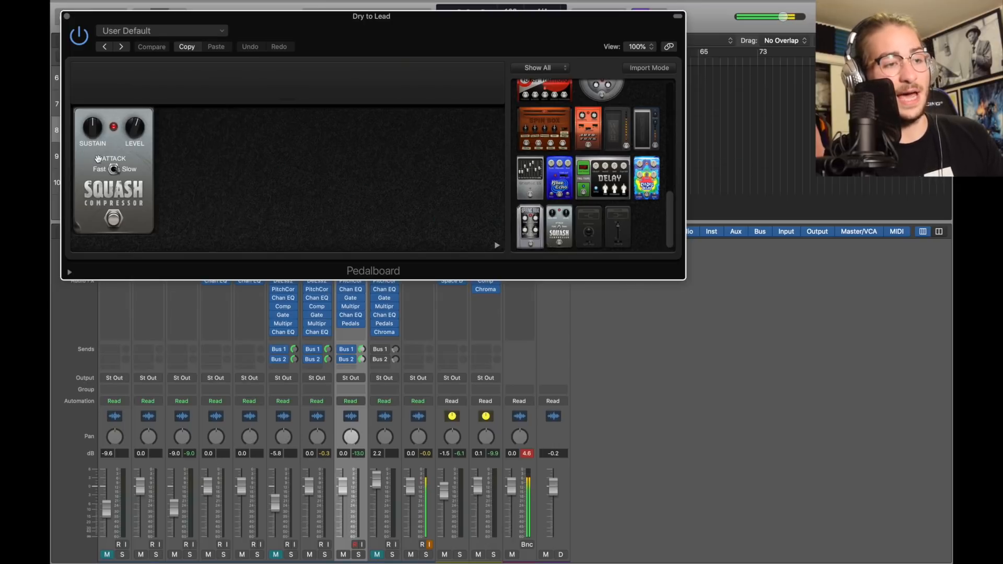
click(90, 130)
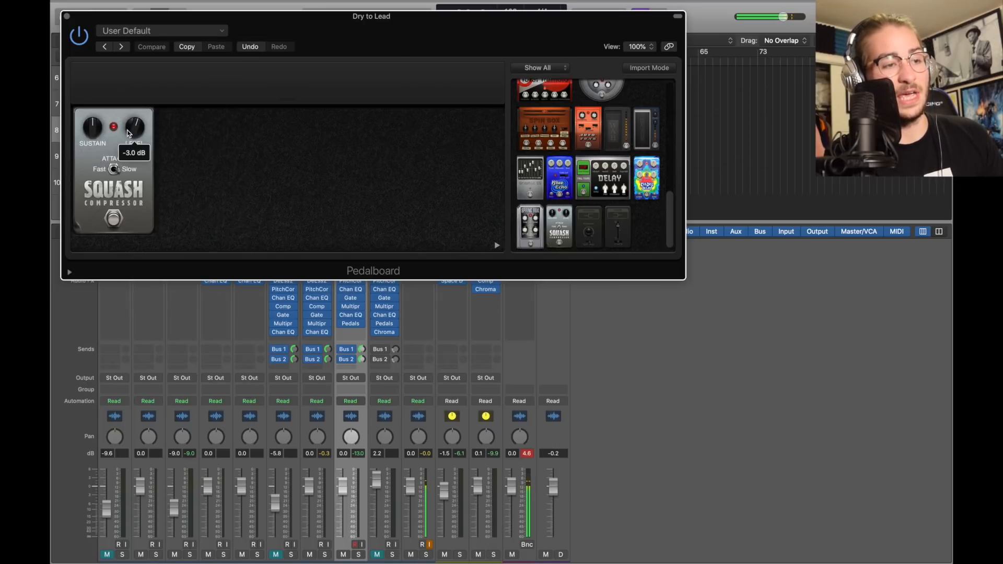
mouse_move(131, 140)
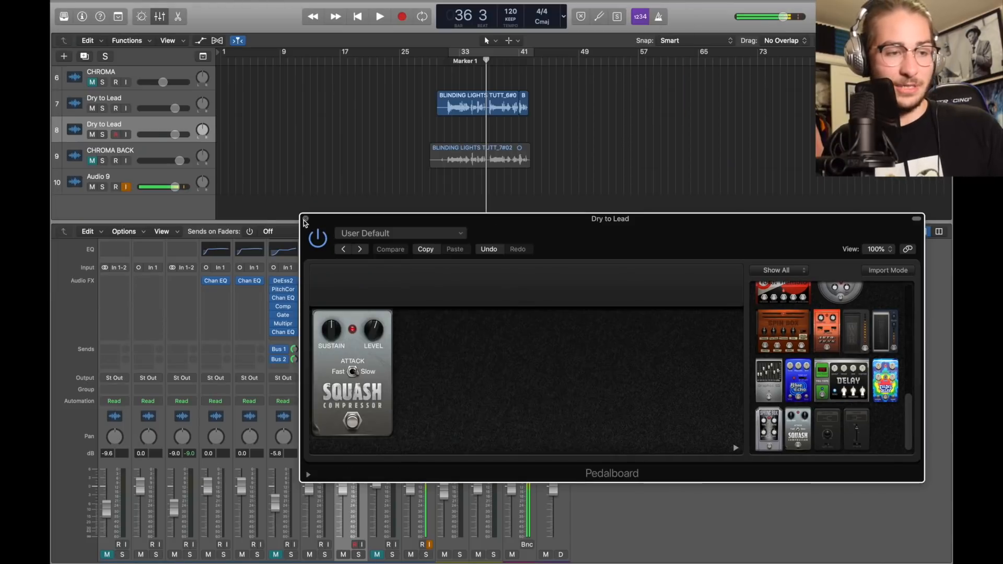
click(306, 219)
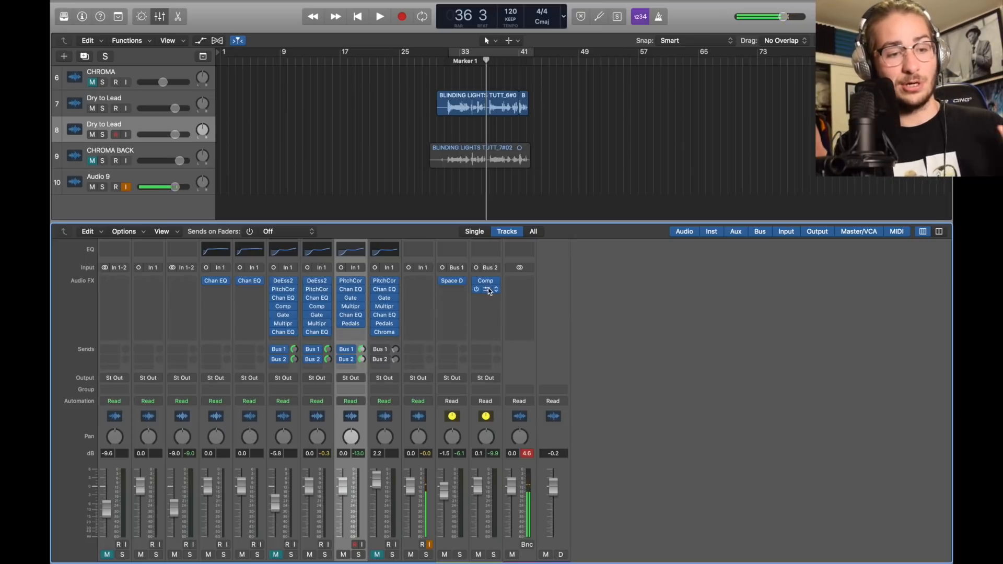
Copy Bus 2's ChromaVerb below Pedalboard on the duplicate channel; set Dry to Lead volumes to -1.9 and 2.0 dB
drag(488, 291, 350, 332)
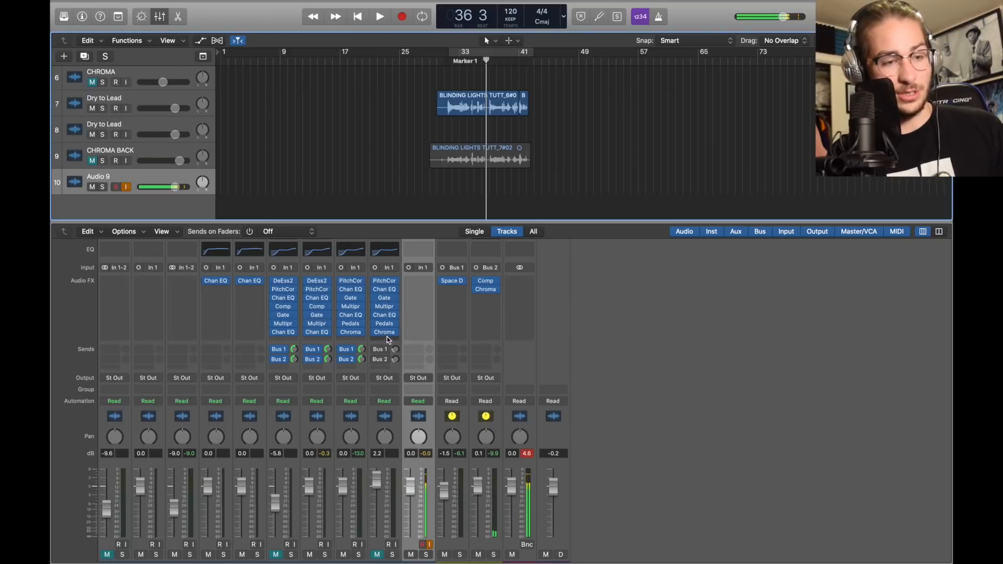
click(385, 333)
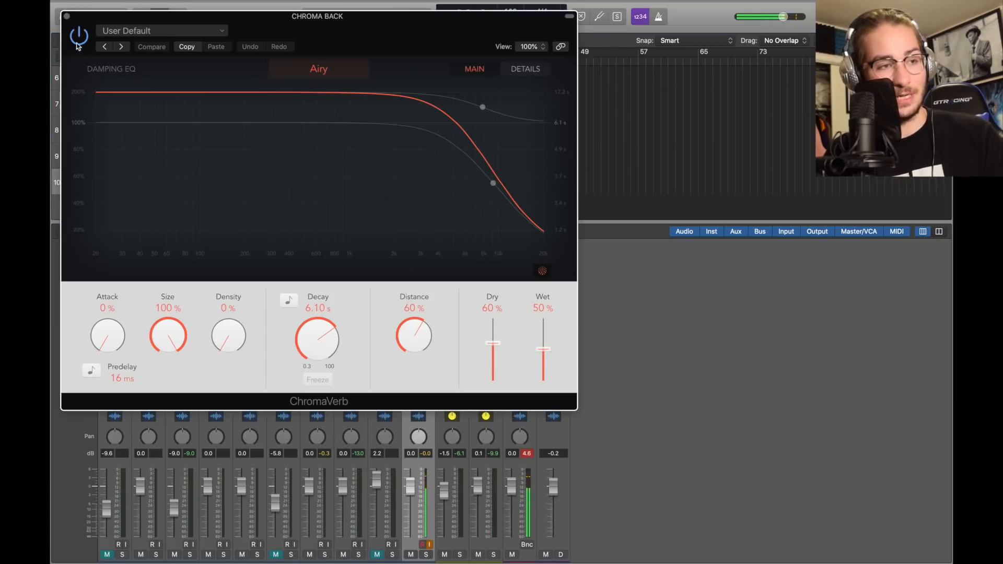
drag(180, 186, 174, 186)
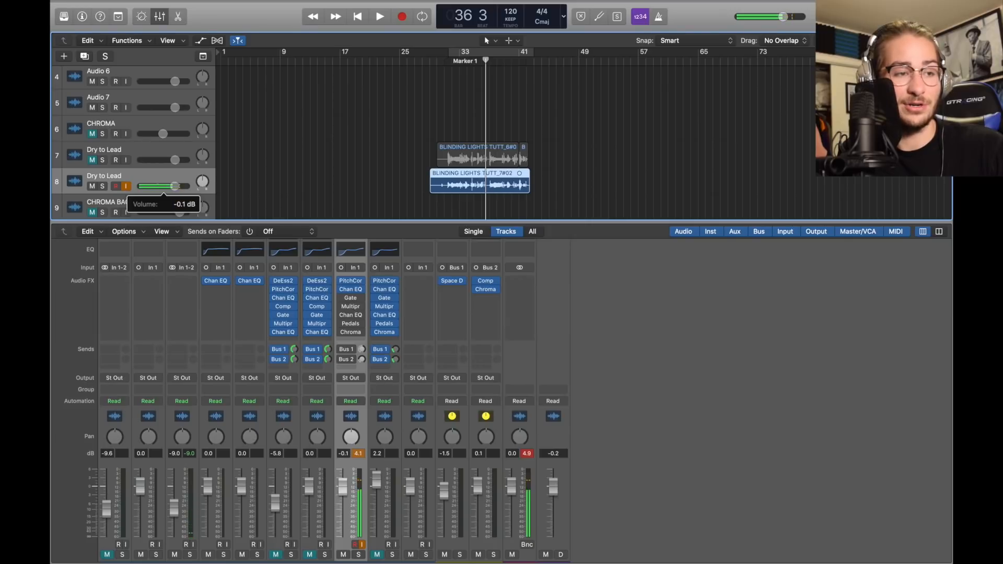
click(173, 165)
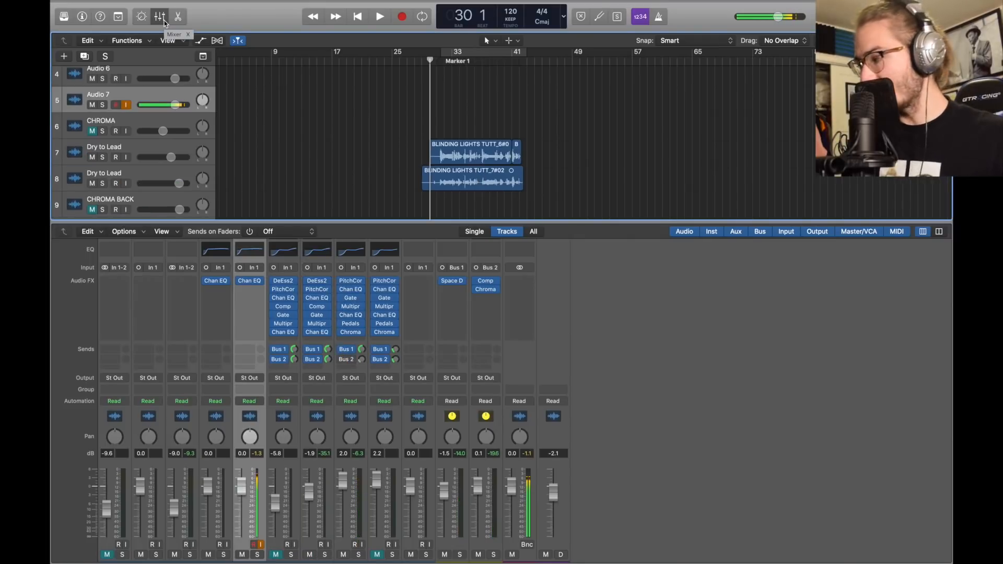
Play and stop the vocal section to check the balance, then hide the mixer to show the ten tracks
key(space)
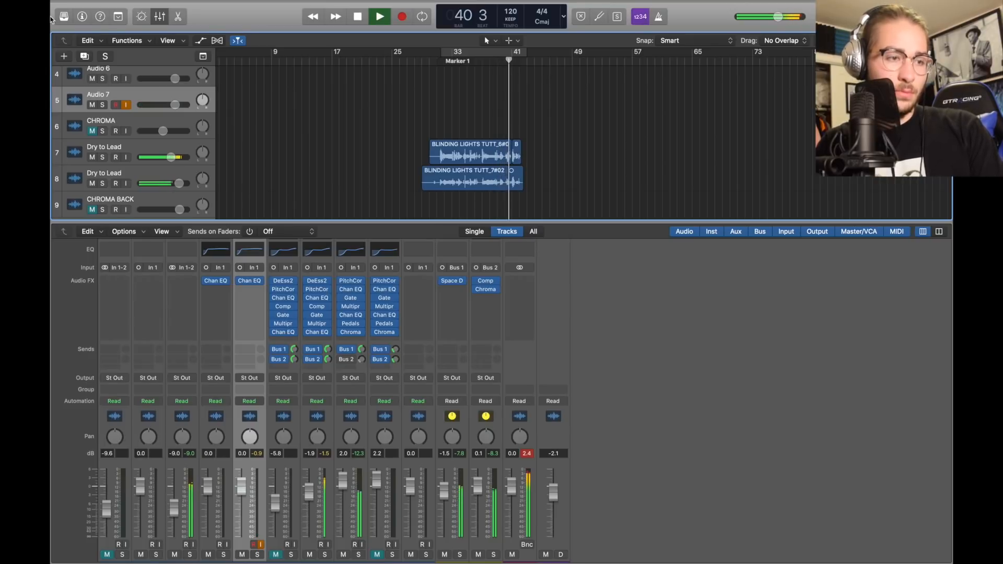
scroll(290, 169, down, 2)
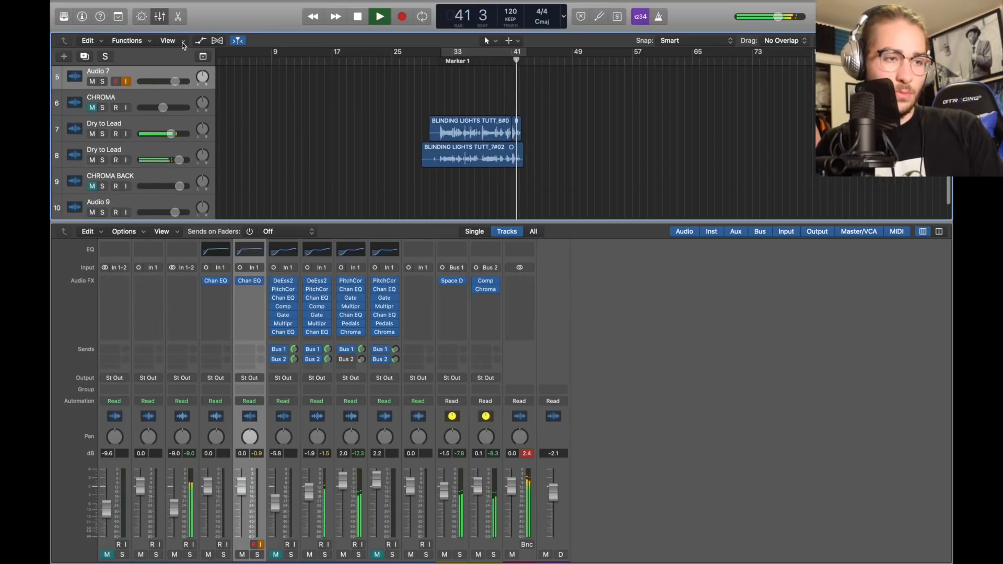
key(space)
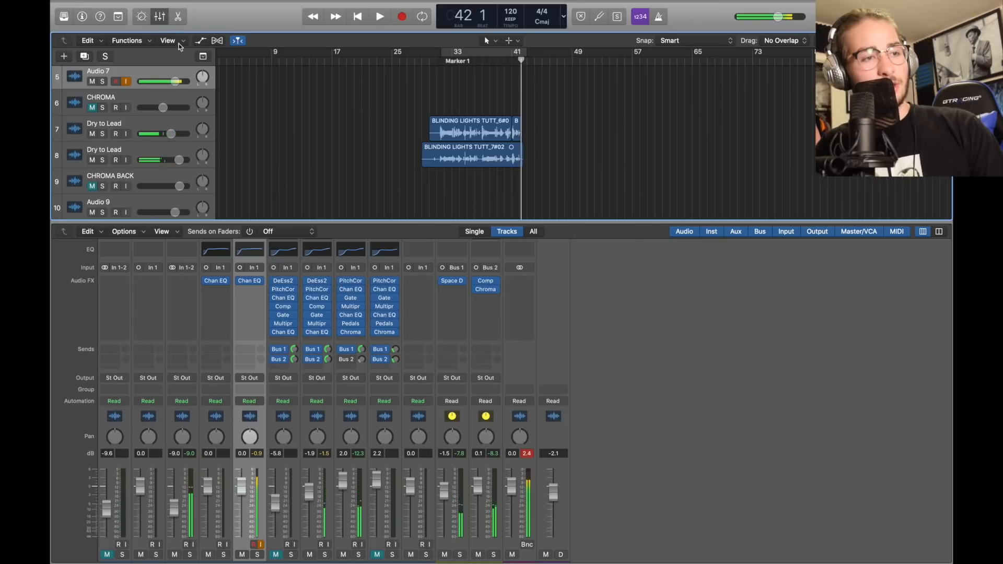
click(161, 17)
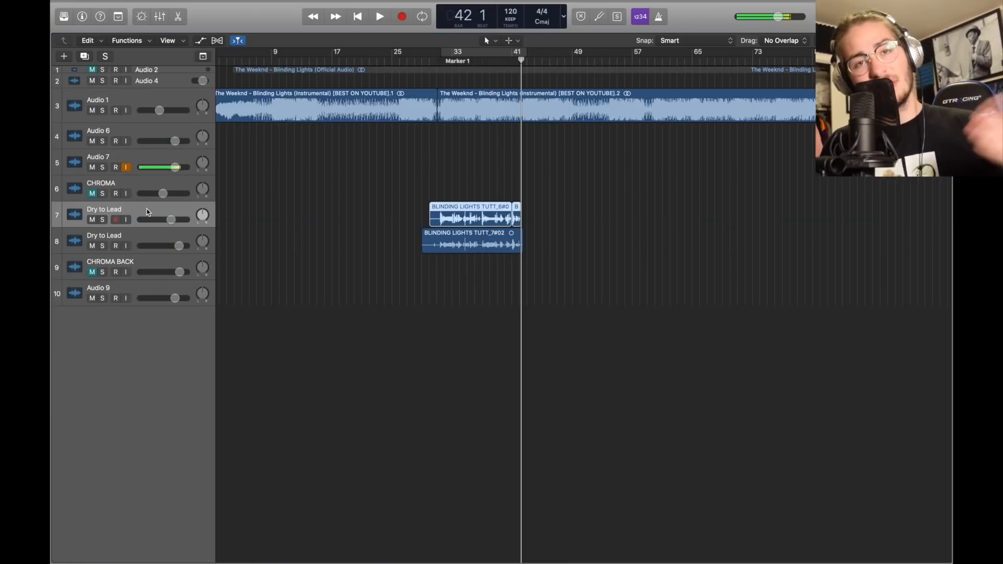
Solo the duplicate and first Dry to Lead tracks and play them back from bar 32
click(150, 235)
click(179, 246)
click(171, 220)
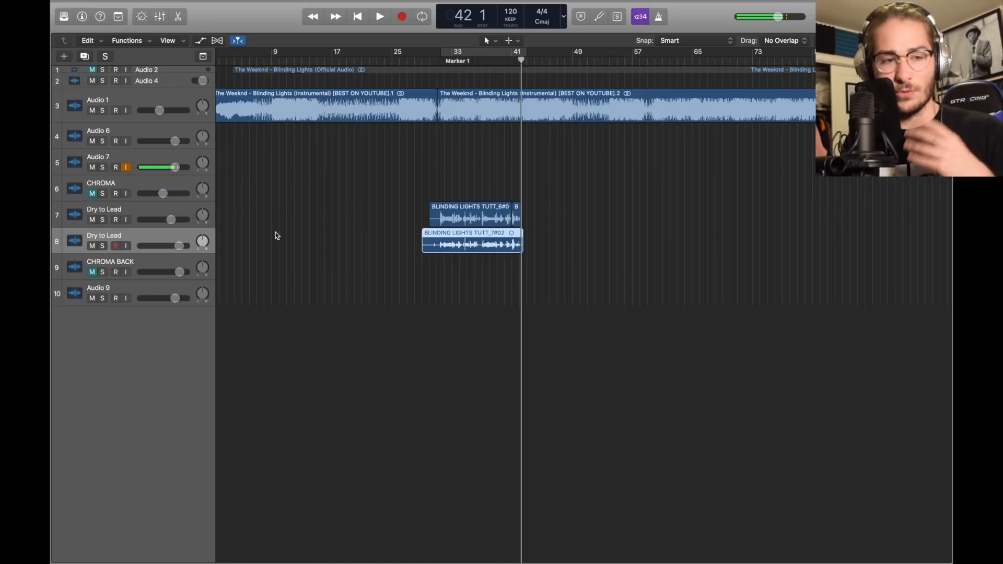
click(443, 61)
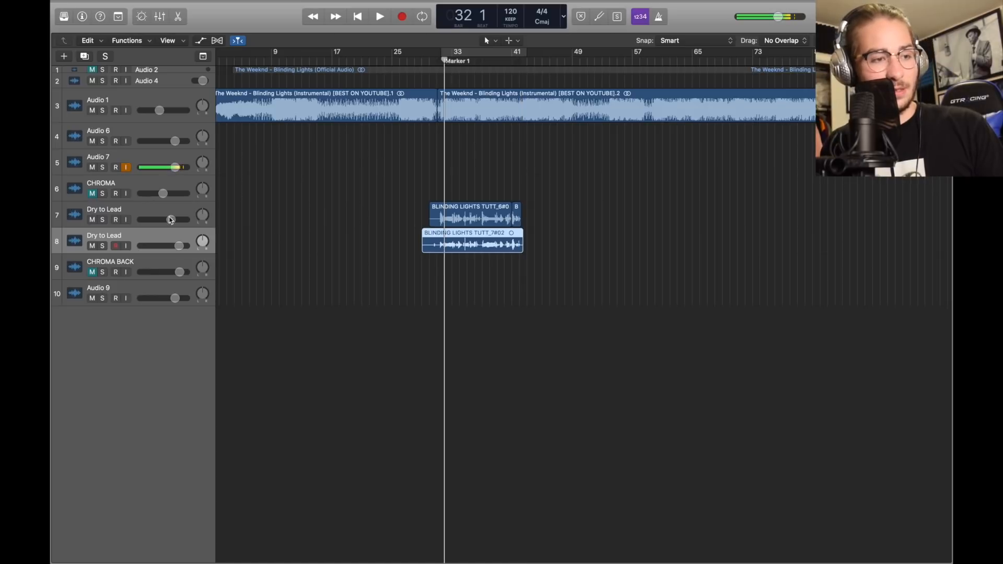
key(ctrl+s)
key(space)
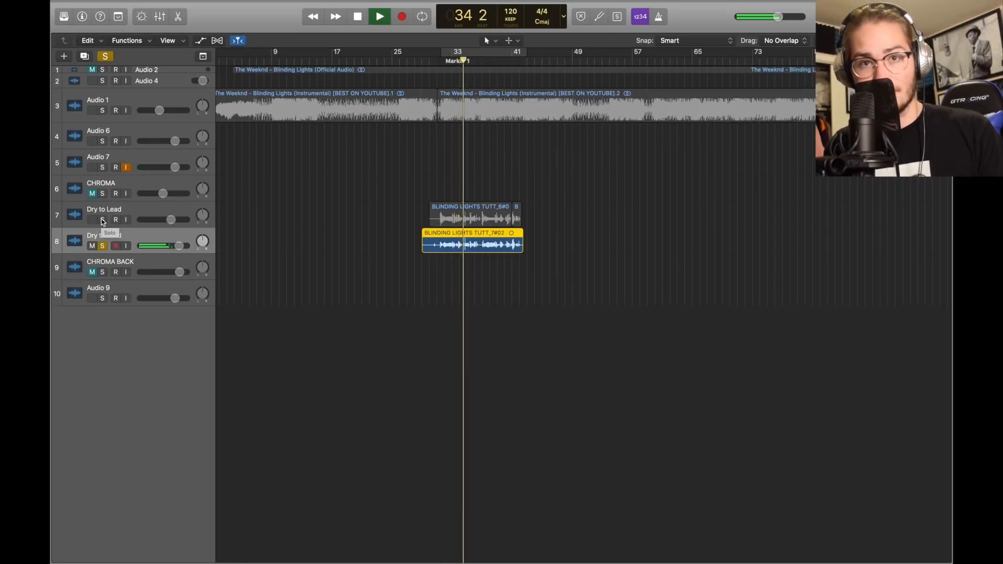
click(103, 220)
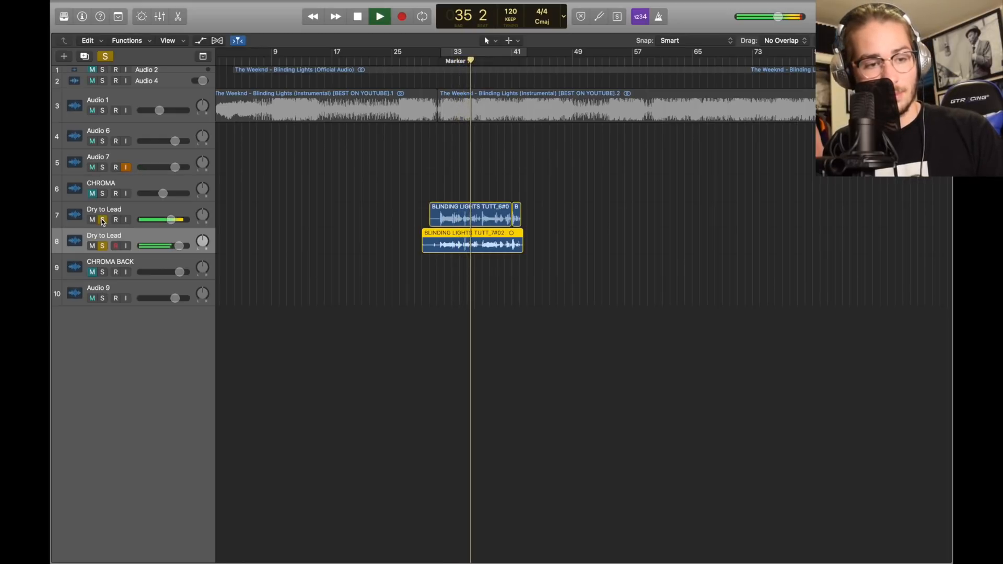